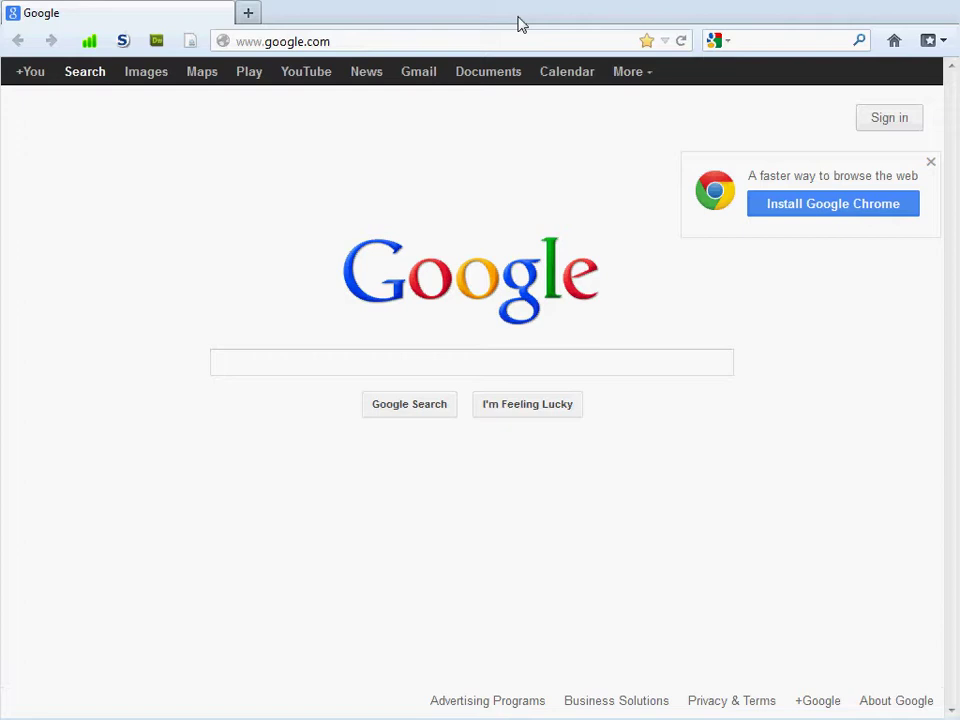
Load the 000webhost.com home page in place of the Google page.
{"action": "left_click", "coordinate": [352, 45]}
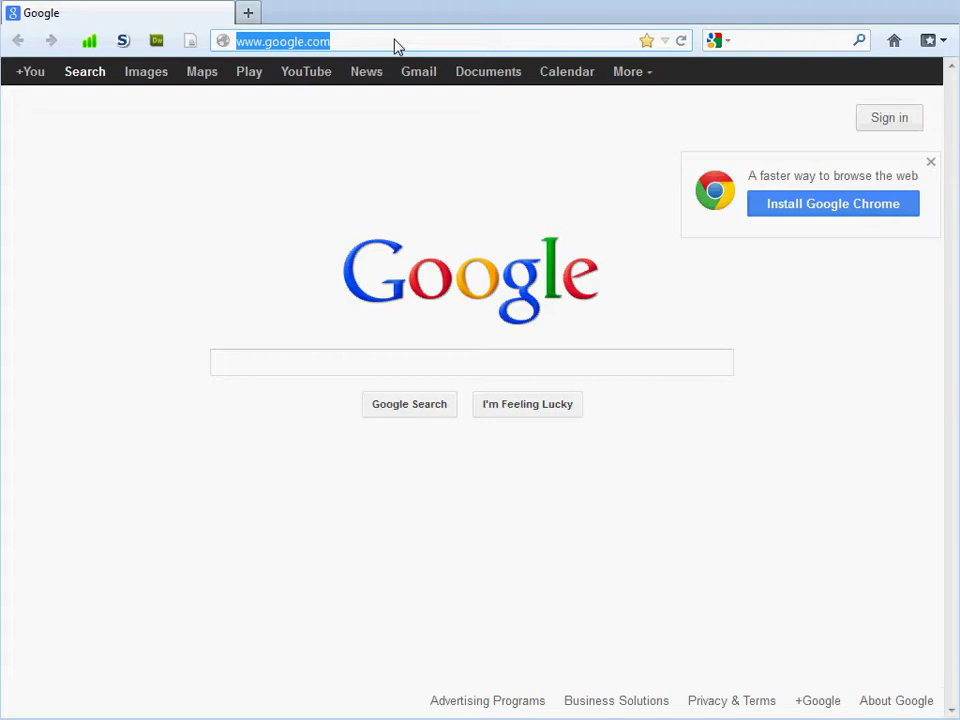
{"action": "type", "text": "000webh"}
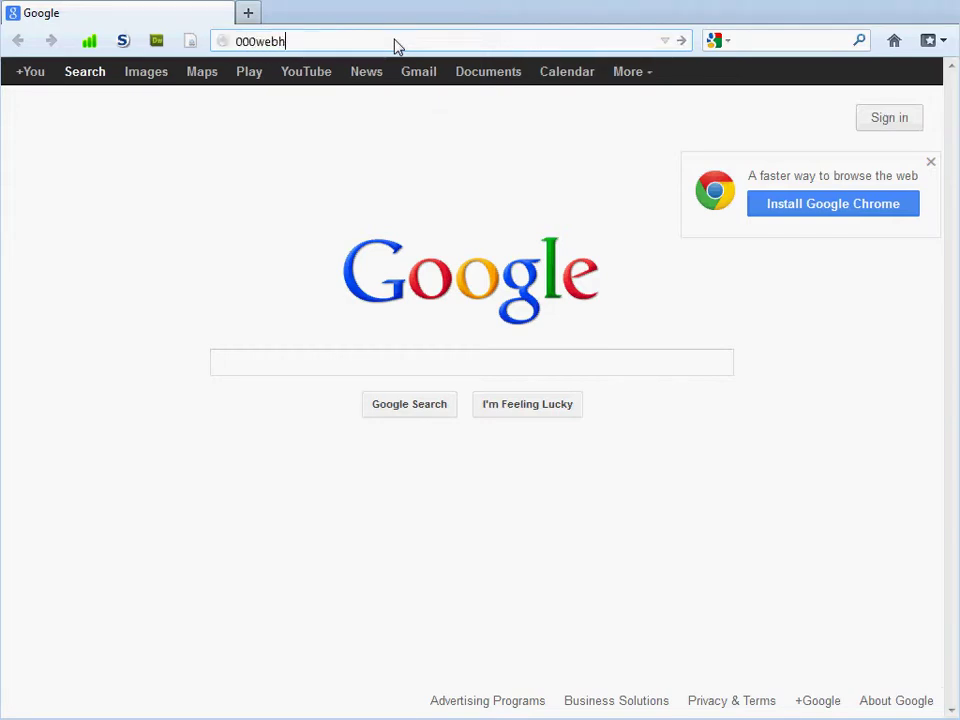
{"action": "type", "text": "ost.com"}
{"action": "key", "text": "Return"}
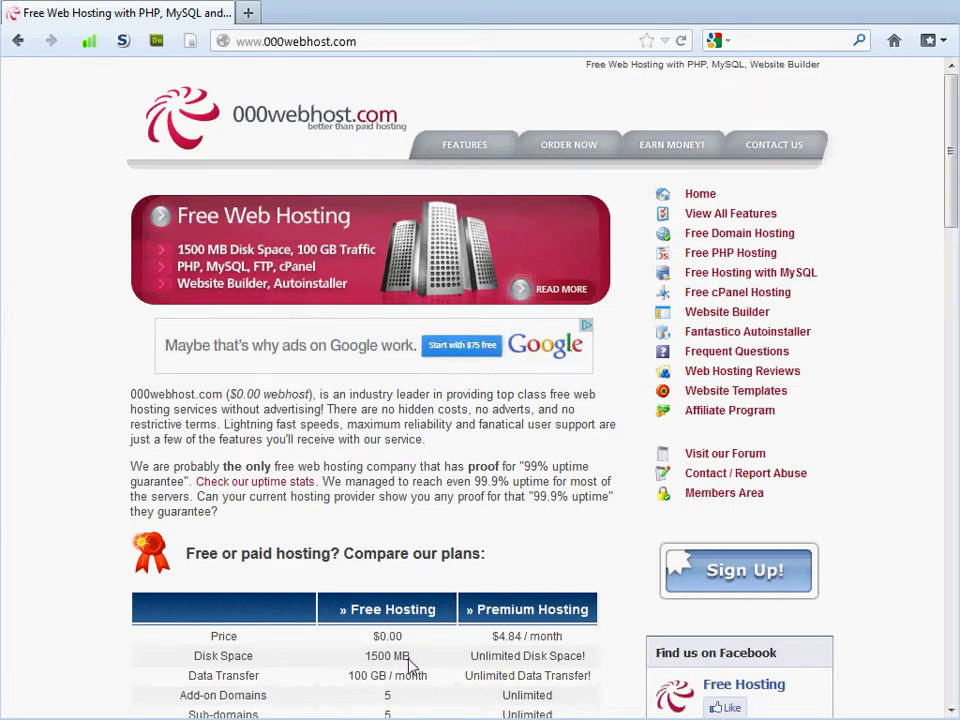
Start the free hosting sign-up and enter the nlcstudents subdomain, your name and e-mail address.
{"action": "left_click", "coordinate": [743, 580]}
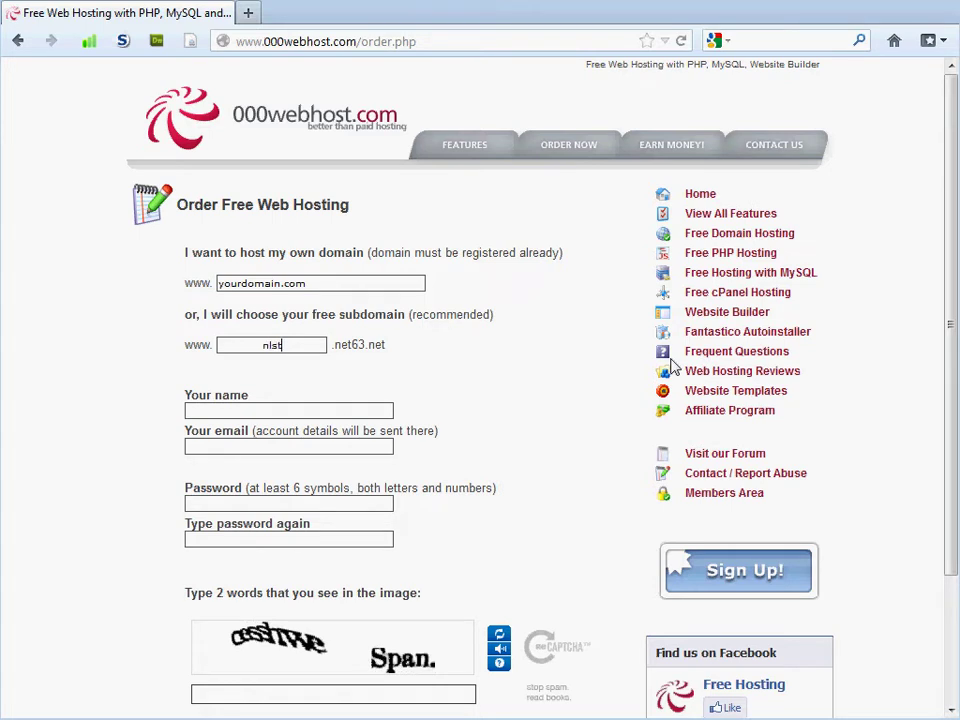
{"action": "type", "text": "students"}
{"action": "left_click", "coordinate": [206, 410]}
{"action": "type", "text": "sean"}
{"action": "key", "text": "BackSpace"}
{"action": "key", "text": "BackSpace"}
{"action": "key", "text": "BackSpace"}
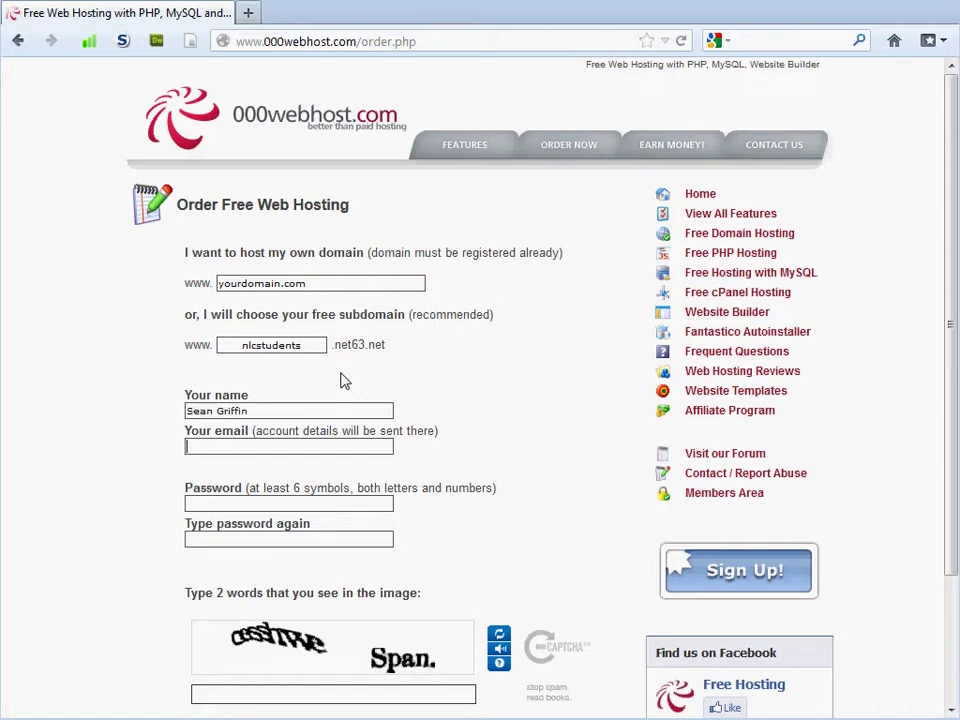
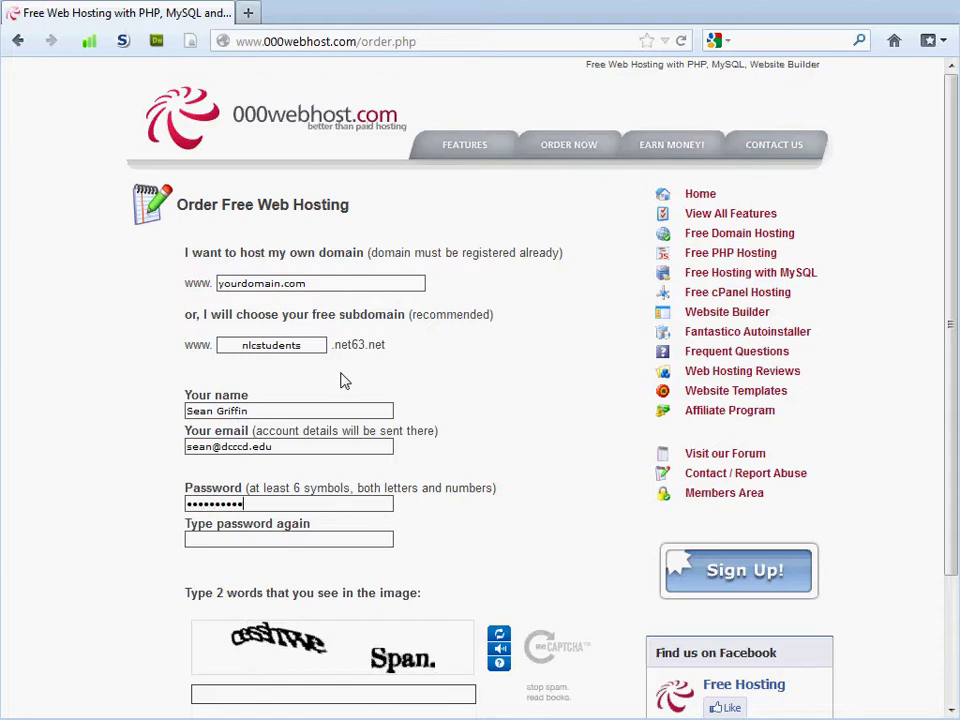
Finish the password, enter the captcha words, accept the Terms Of Service and create the account.
{"action": "type", "text": "••••"}
{"action": "scroll", "coordinate": [141, 587], "scroll_direction": "down", "scroll_amount": 3}
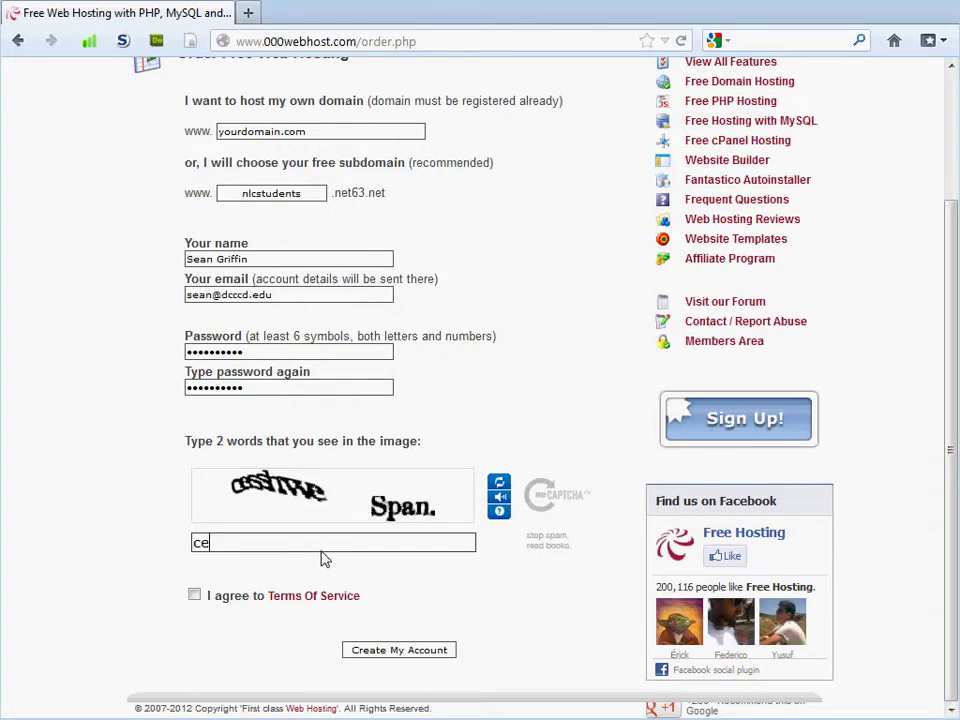
{"action": "type", "text": "we Span."}
{"action": "left_click", "coordinate": [195, 597]}
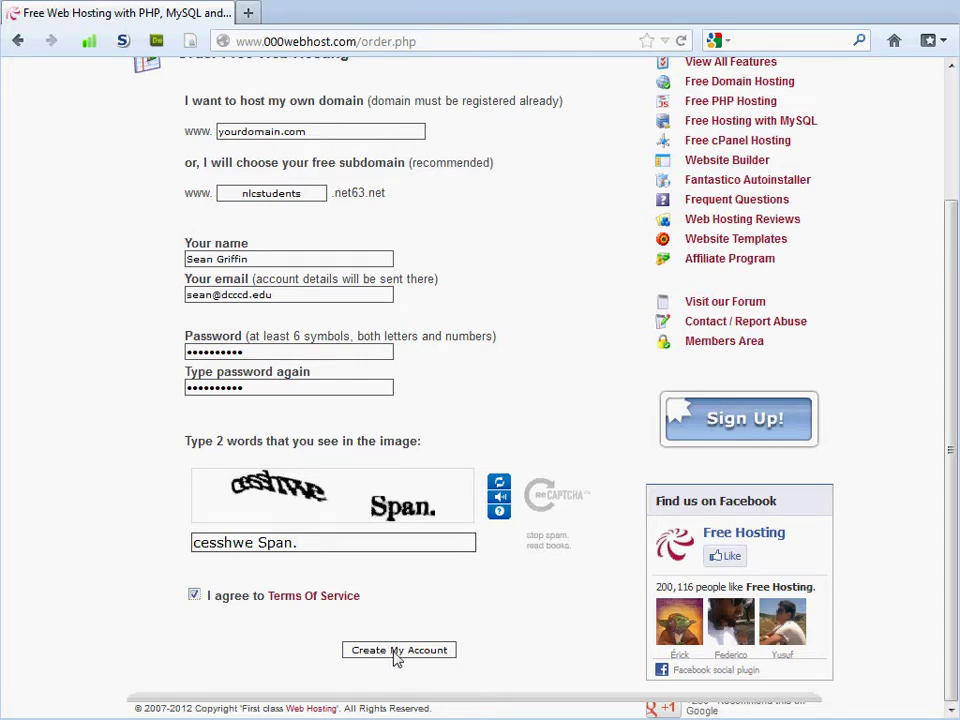
{"action": "left_click", "coordinate": [397, 652]}
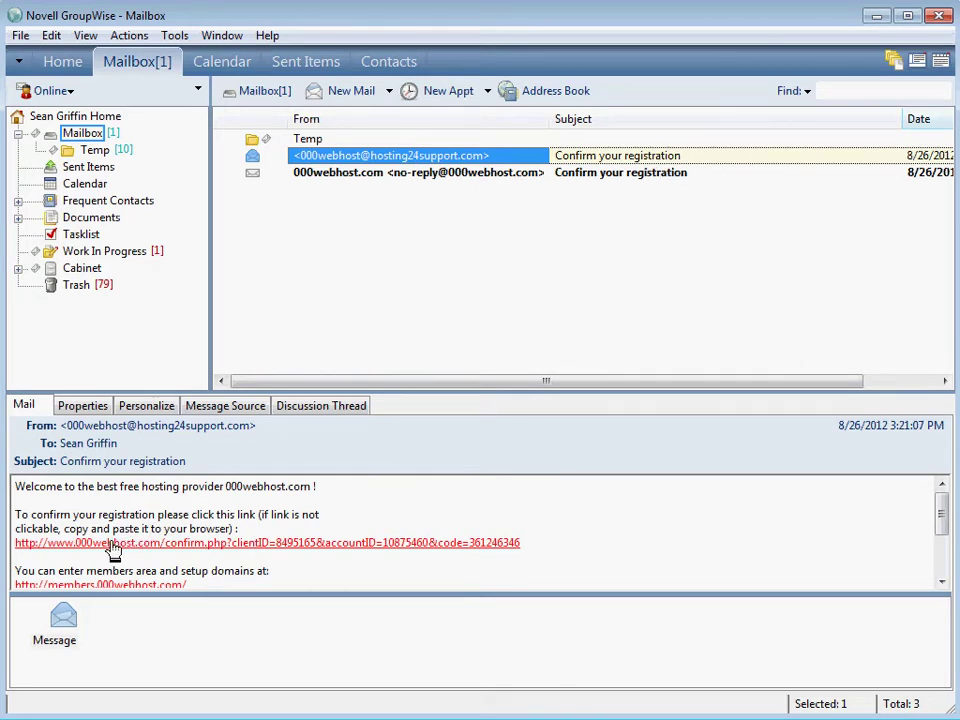
Follow the confirmation link in the 'Confirm your registration' email.
{"action": "left_click", "coordinate": [113, 550]}
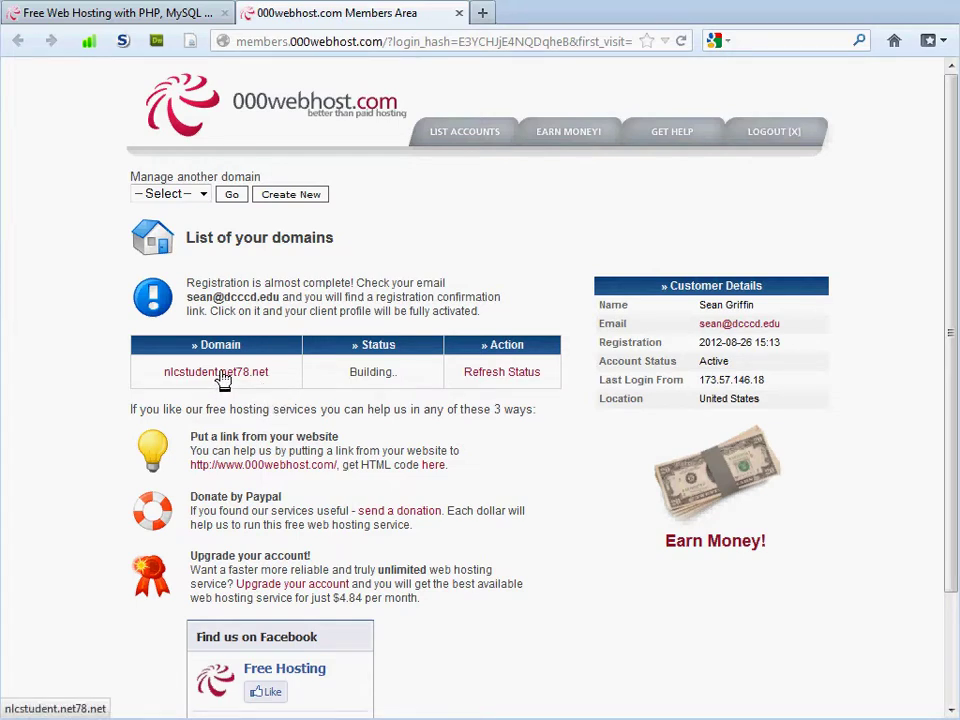
Open nlcstudent.net78.net's default.php page and temporarily allow its scripts in NoScript.
{"action": "left_click", "coordinate": [223, 376]}
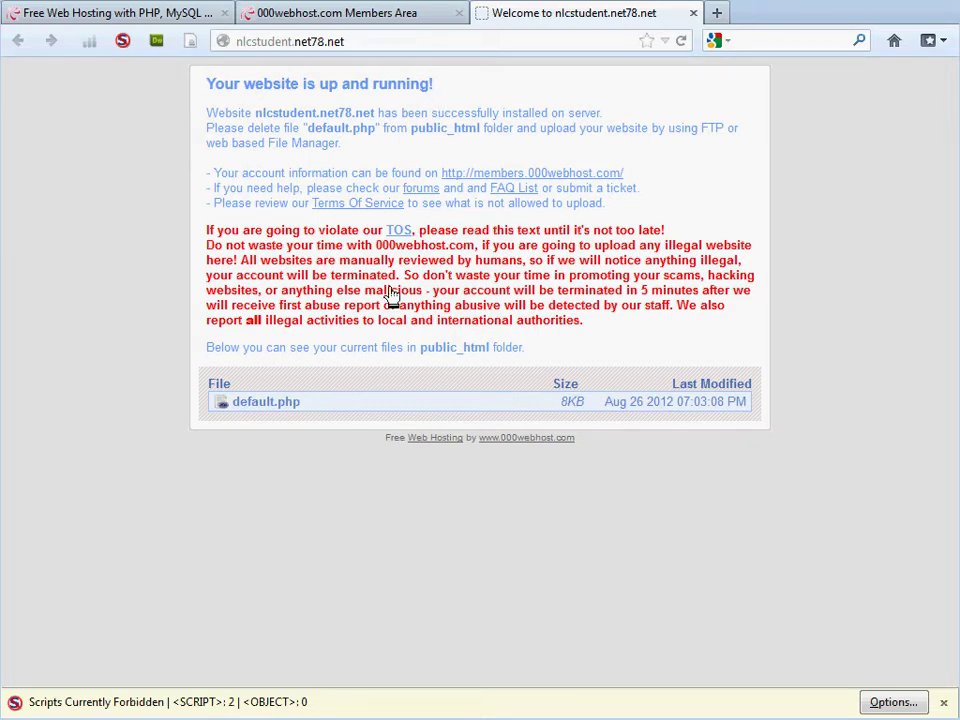
{"action": "left_click", "coordinate": [259, 404]}
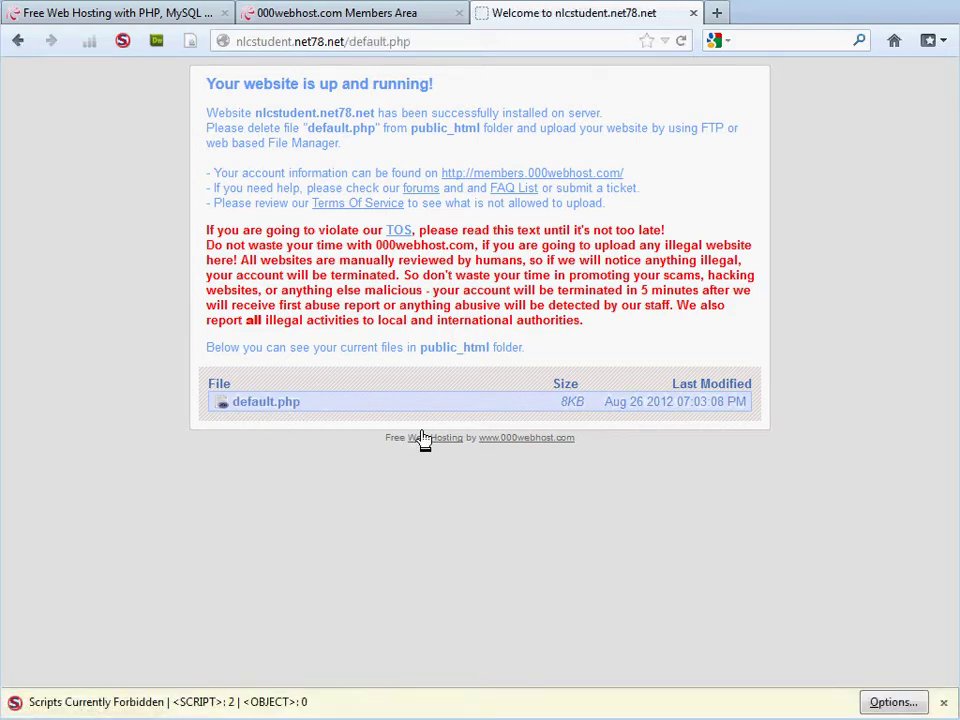
{"action": "left_click", "coordinate": [906, 704]}
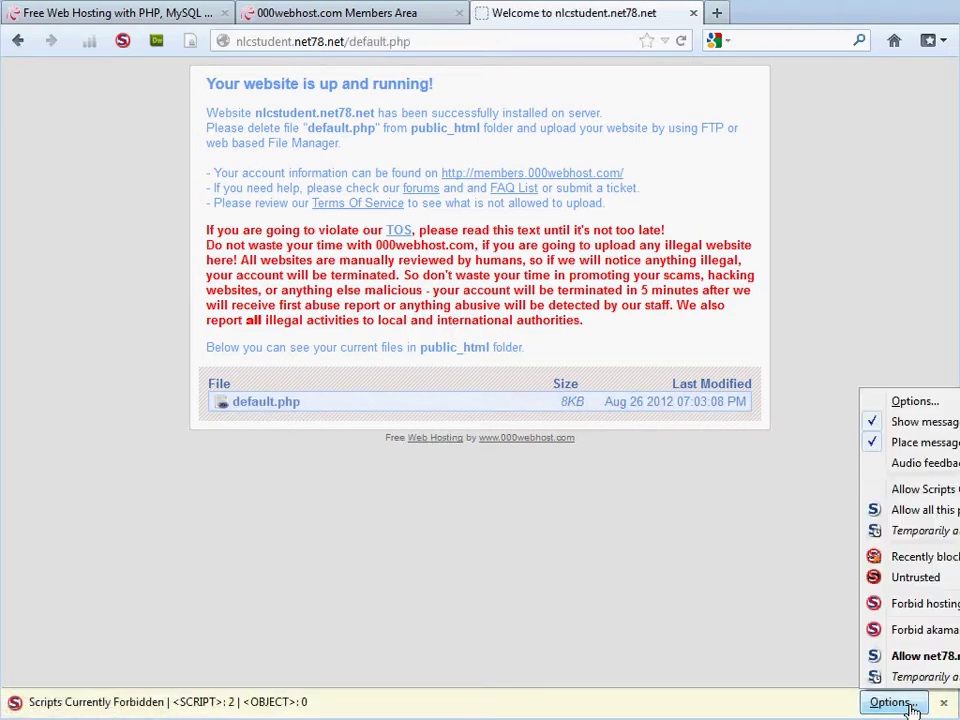
{"action": "left_click", "coordinate": [938, 532]}
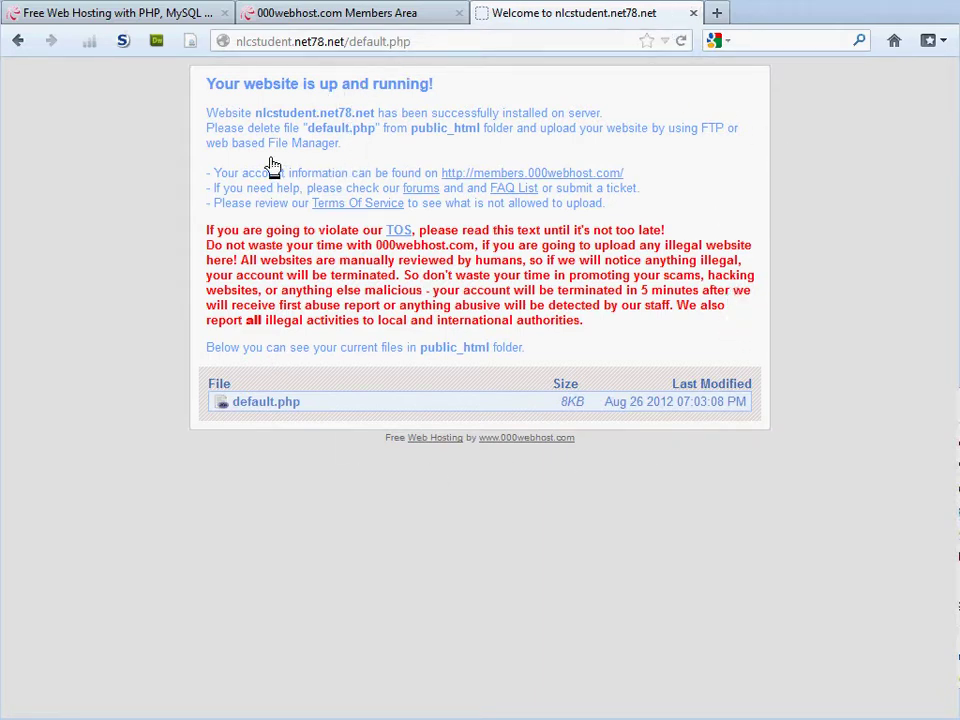
Close the nlcstudent.net78.net site tab and the Members Area tab.
{"action": "left_click", "coordinate": [693, 14]}
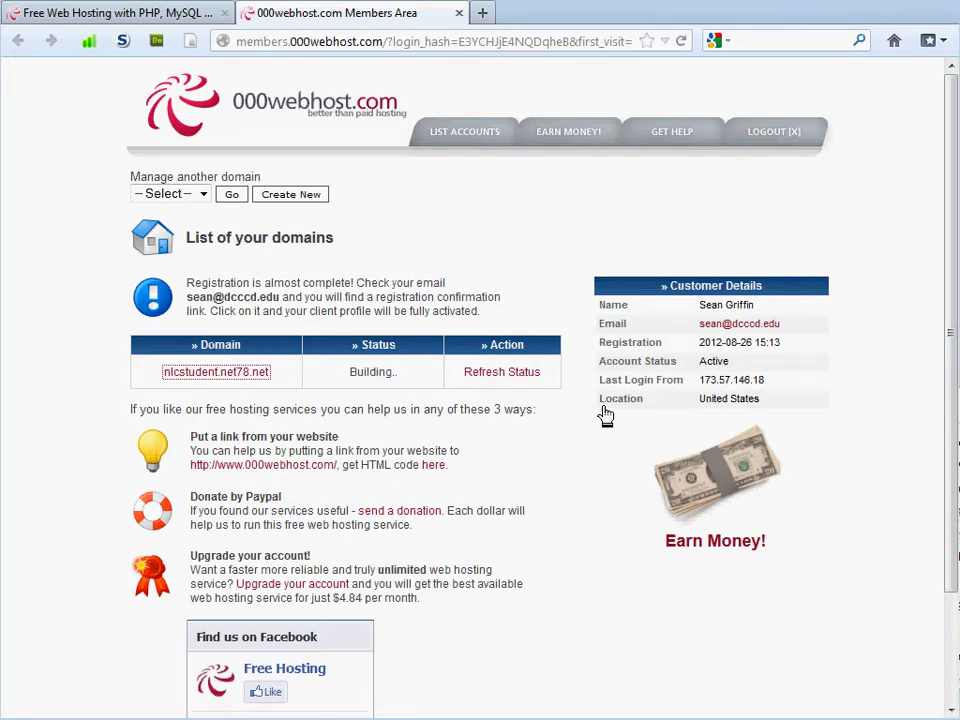
{"action": "scroll", "coordinate": [605, 414], "scroll_direction": "down", "scroll_amount": 2}
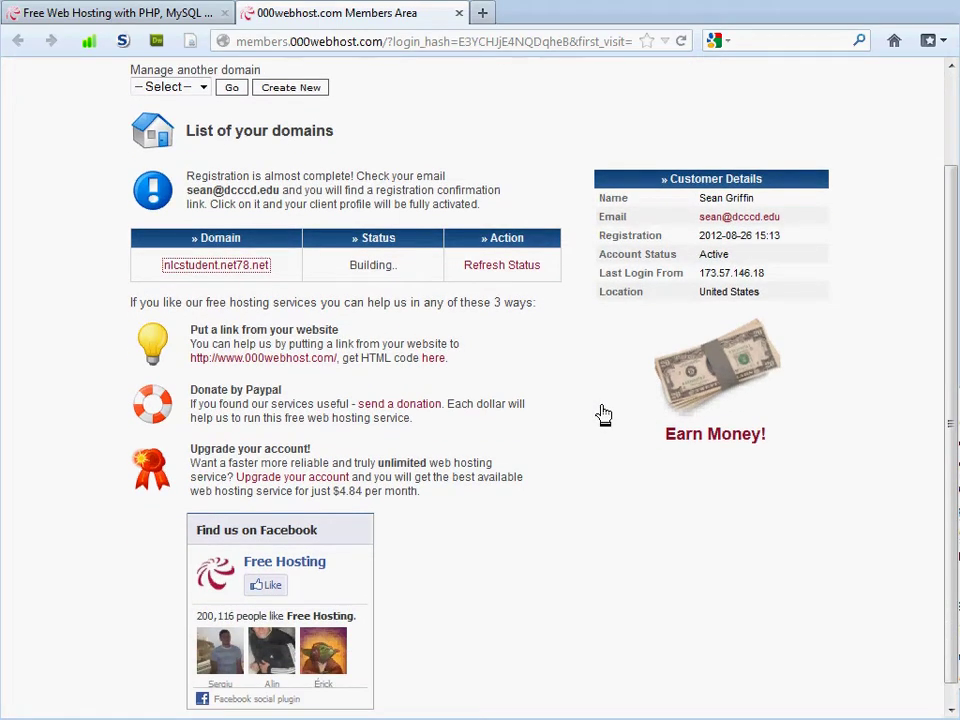
{"action": "scroll", "coordinate": [598, 410], "scroll_direction": "down", "scroll_amount": 1}
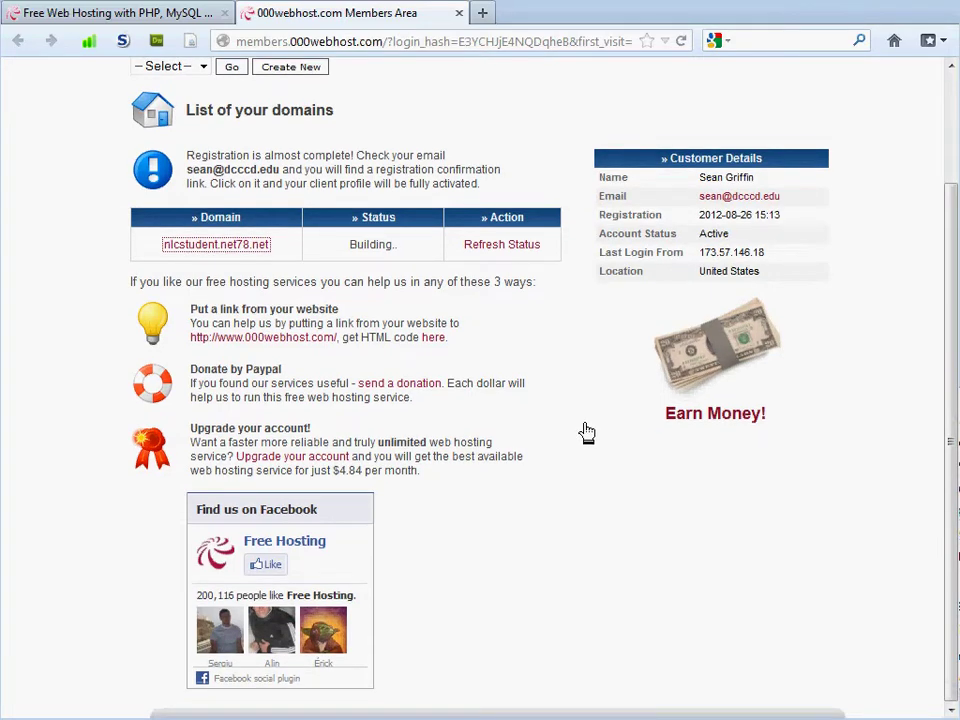
{"action": "scroll", "coordinate": [584, 437], "scroll_direction": "up", "scroll_amount": 3}
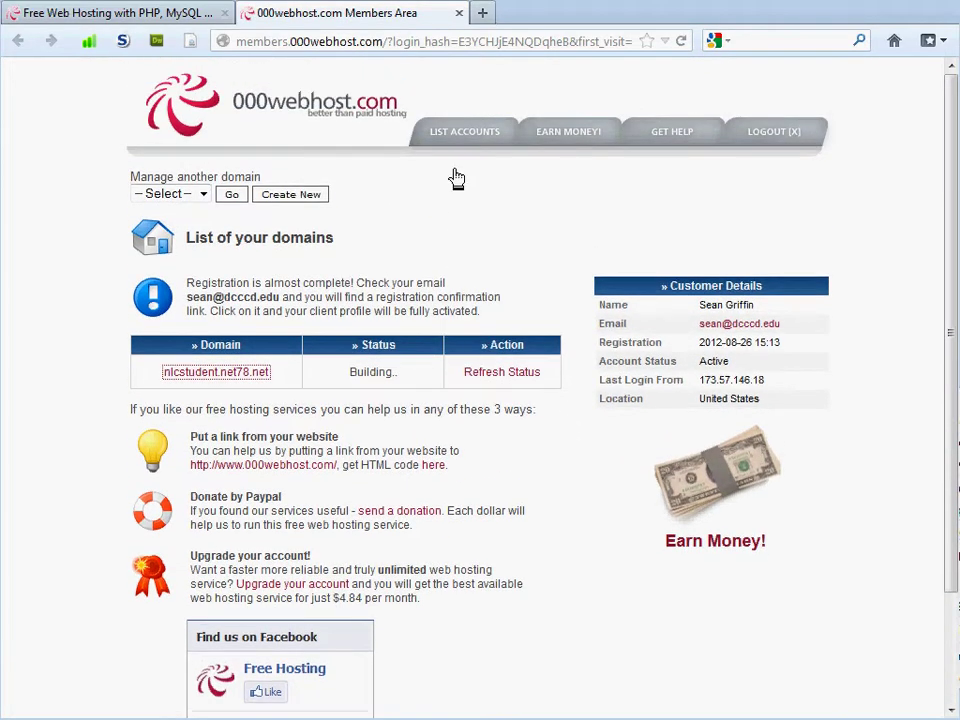
{"action": "left_click", "coordinate": [458, 13]}
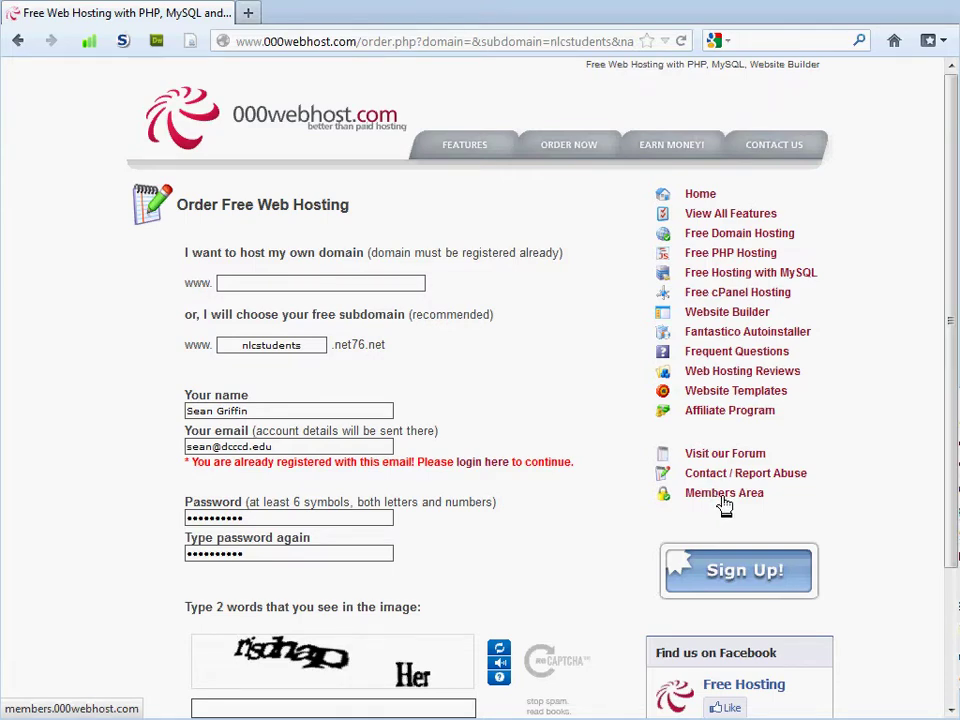
Log in to the Members Area with your e-mail, password and captcha.
{"action": "left_click", "coordinate": [723, 500]}
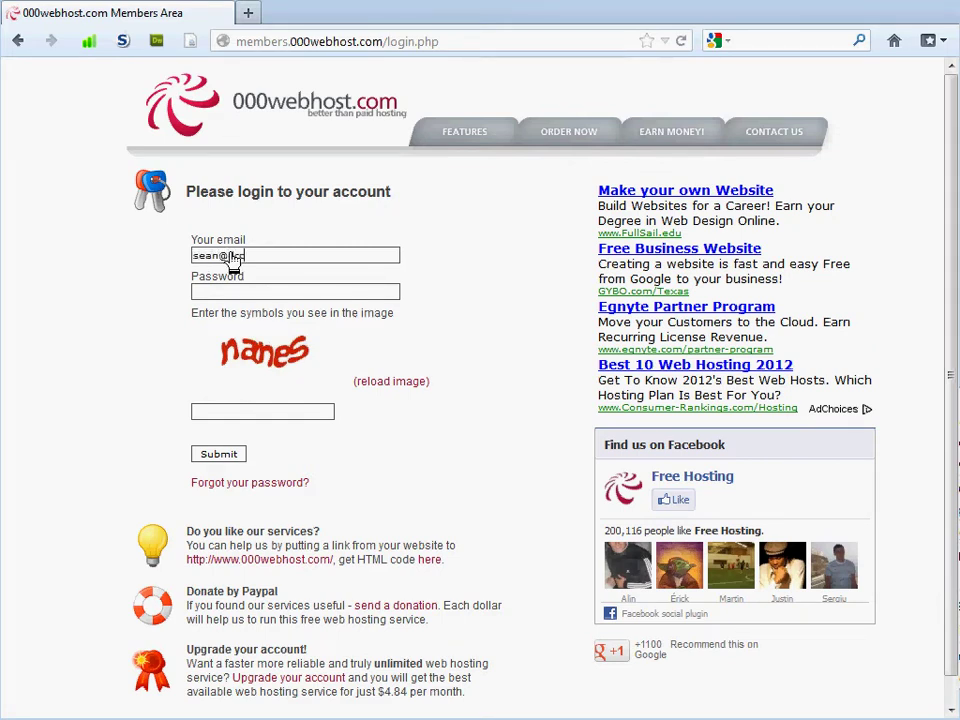
{"action": "type", "text": ".edu"}
{"action": "left_click", "coordinate": [206, 463]}
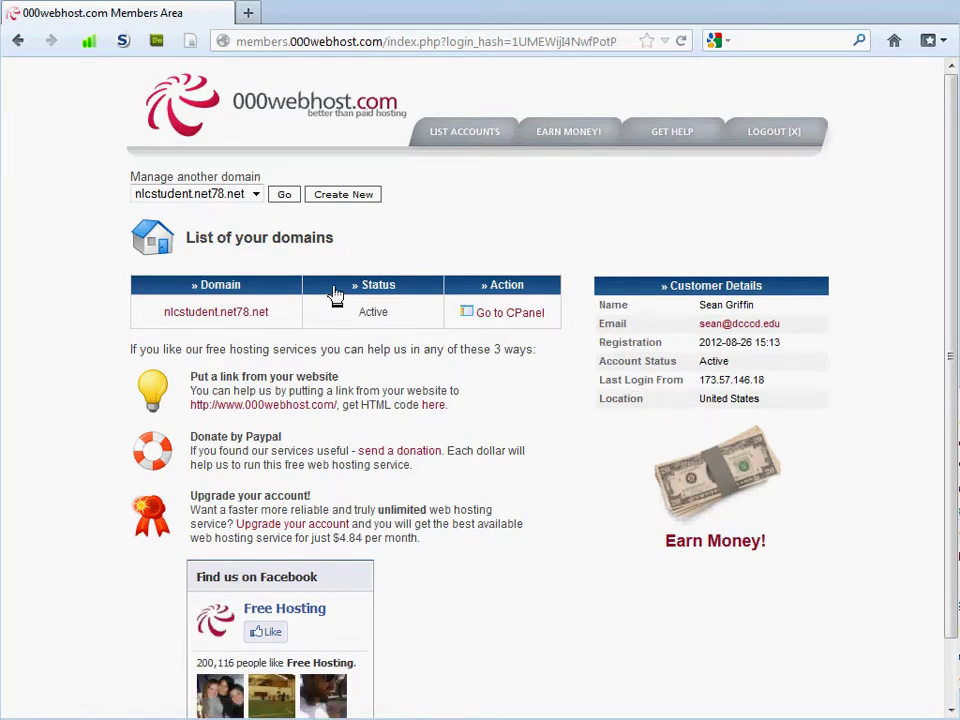
{"action": "scroll", "coordinate": [50, 322], "scroll_direction": "down", "scroll_amount": 1}
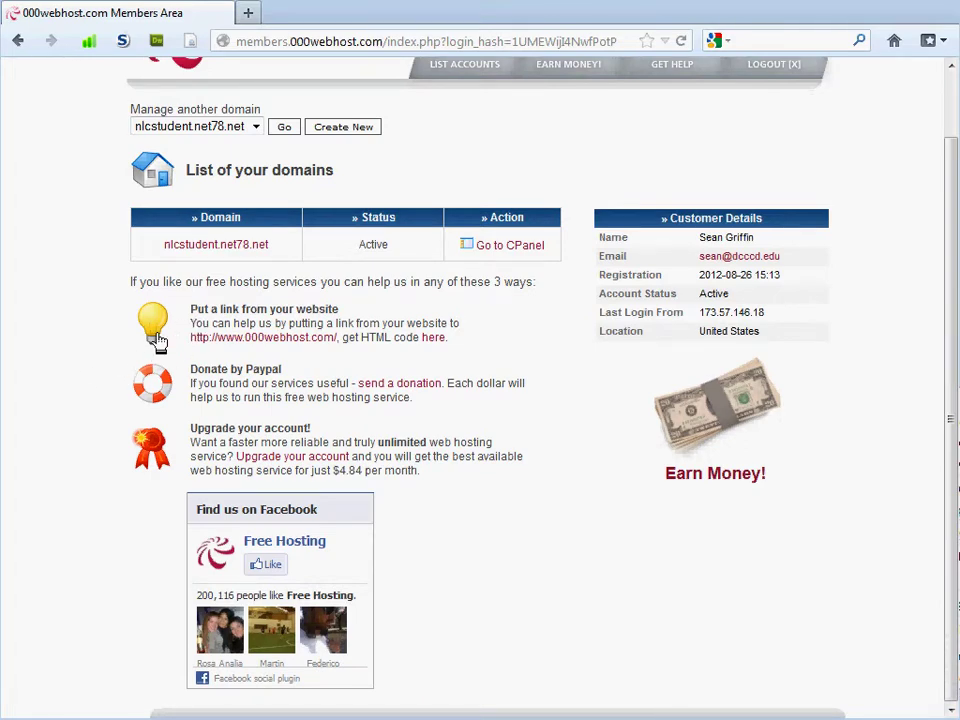
{"action": "scroll", "coordinate": [96, 274], "scroll_direction": "up", "scroll_amount": 1}
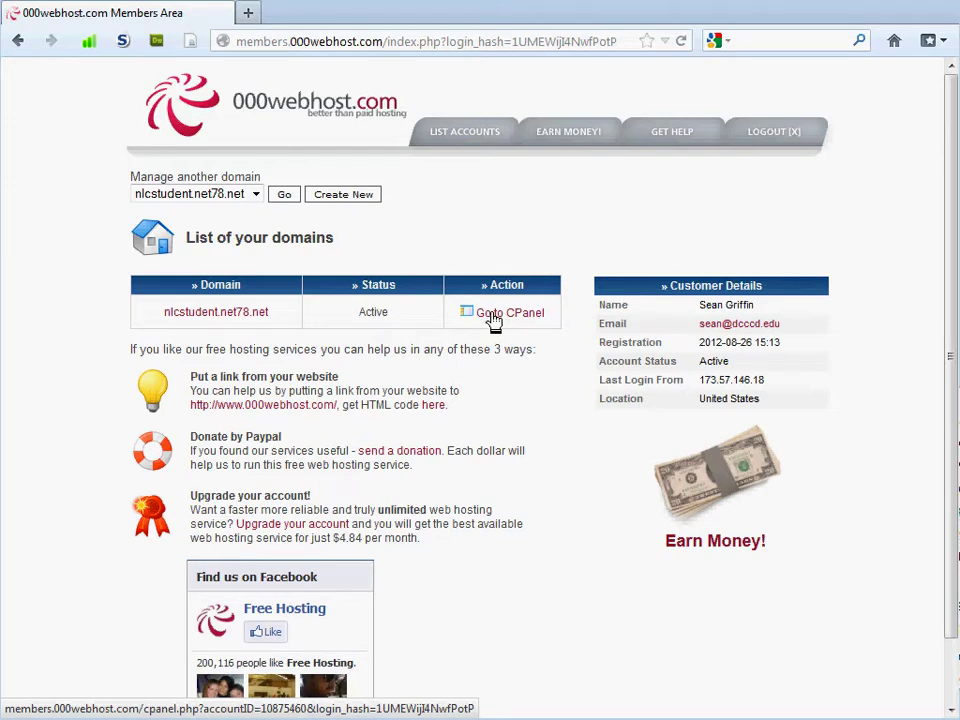
Open the nlcstudent.net78.net cPanel and scroll down to highlight the Files section heading.
{"action": "left_click", "coordinate": [494, 318]}
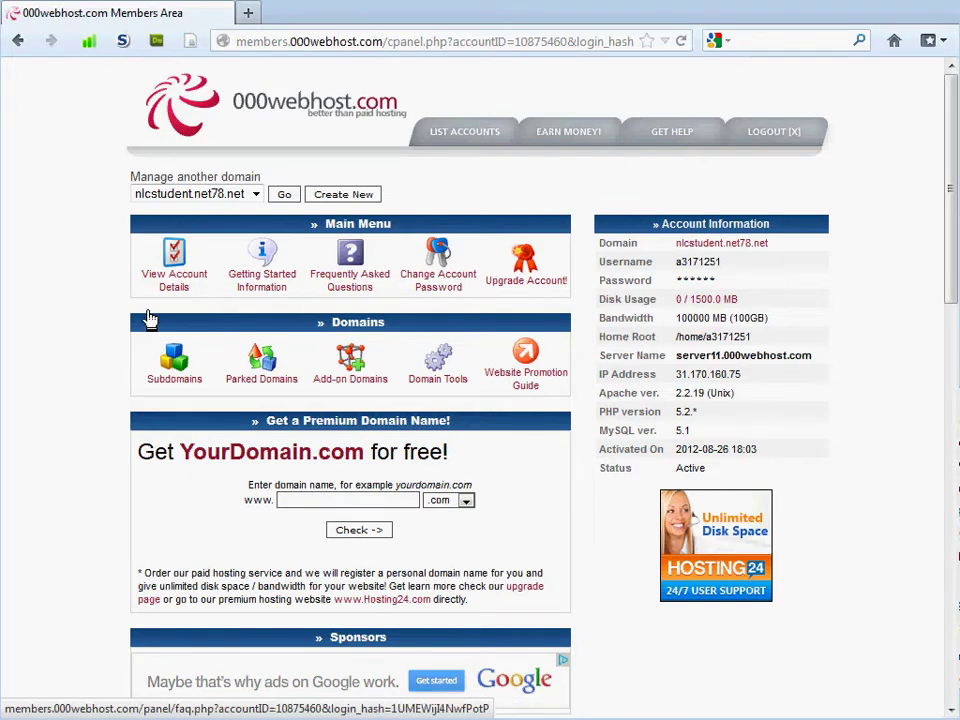
{"action": "scroll", "coordinate": [8, 326], "scroll_direction": "down", "scroll_amount": 2}
{"action": "scroll", "coordinate": [16, 326], "scroll_direction": "down", "scroll_amount": 4}
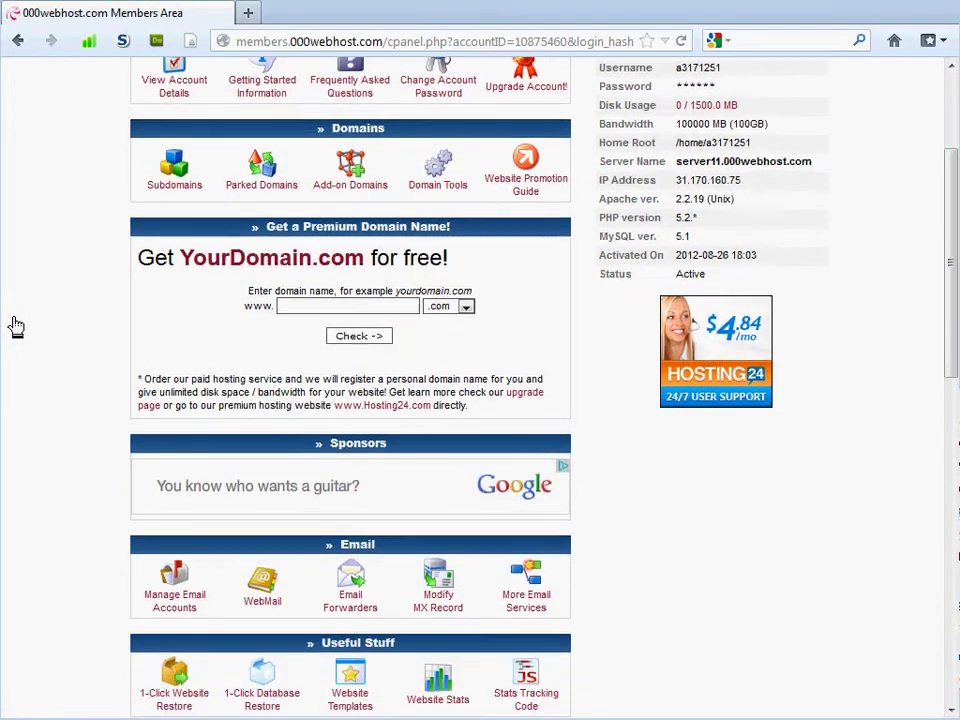
{"action": "scroll", "coordinate": [22, 326], "scroll_direction": "down", "scroll_amount": 2}
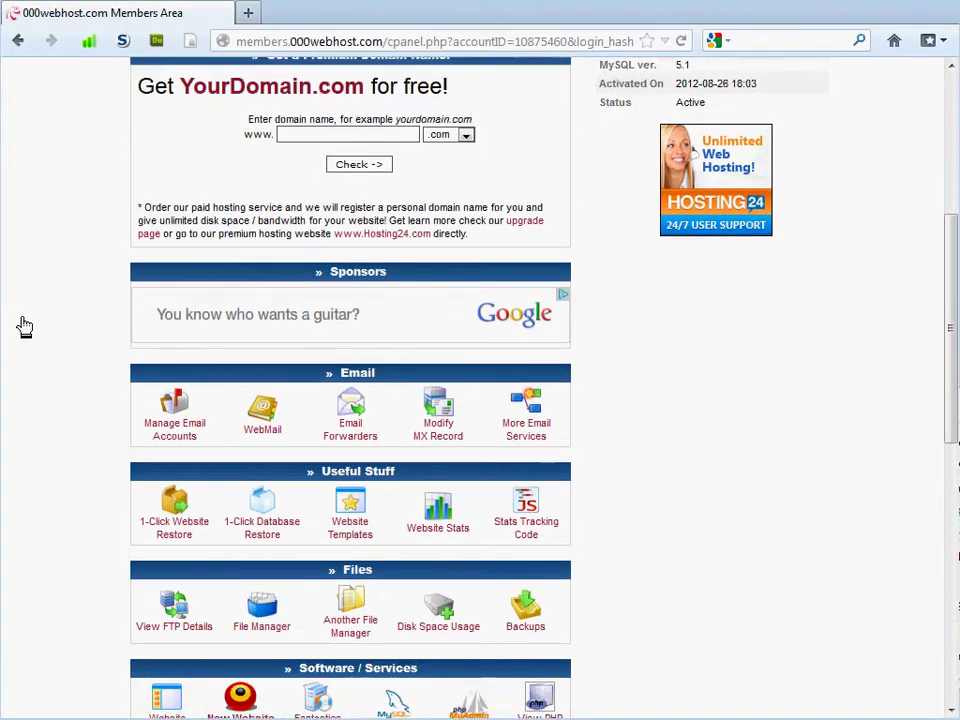
{"action": "scroll", "coordinate": [60, 392], "scroll_direction": "down", "scroll_amount": 2}
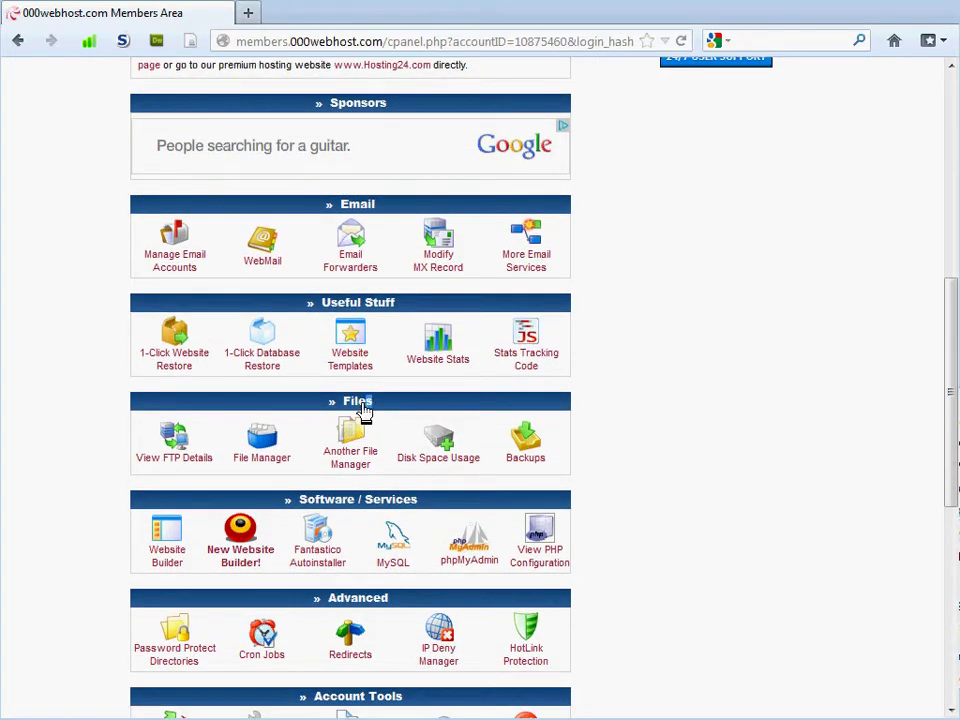
{"action": "left_click_drag", "start_coordinate": [368, 412], "coordinate": [321, 414]}
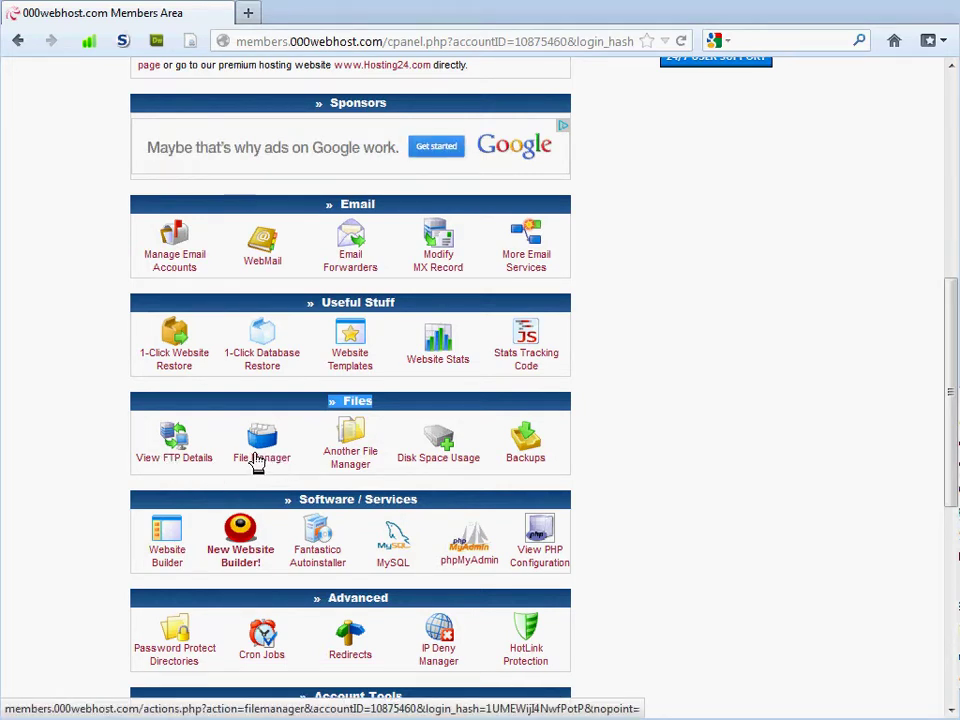
Launch the File Manager from the cPanel's Files section.
{"action": "left_click", "coordinate": [258, 458]}
{"action": "left_click", "coordinate": [259, 457]}
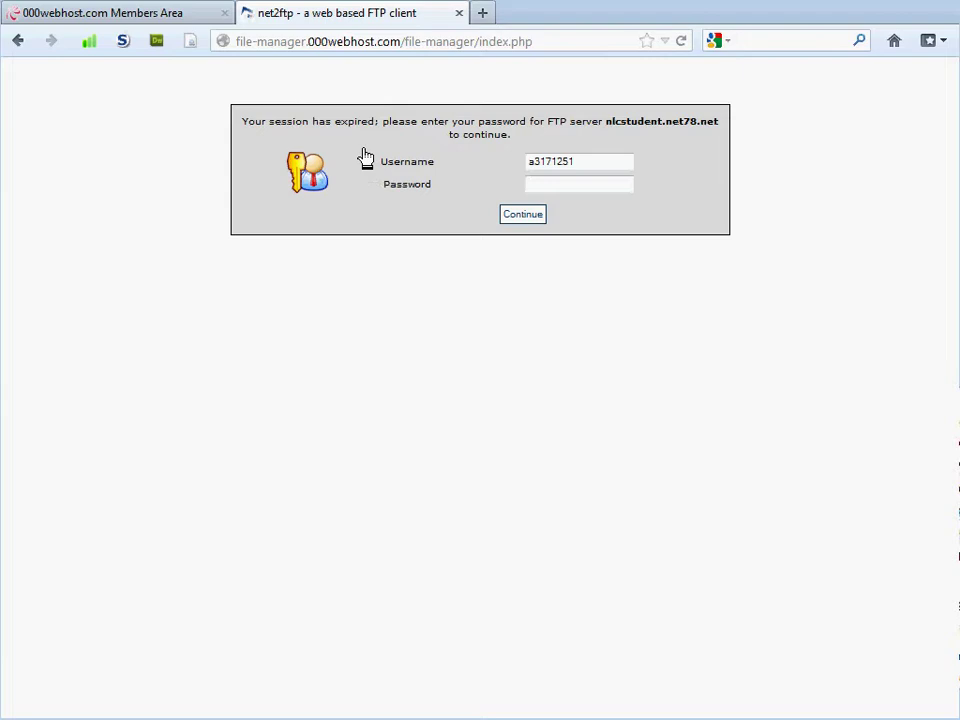
Return to the GroupWise mailbox and view the other 'Confirm your registration' message.
{"action": "left_click", "coordinate": [519, 715]}
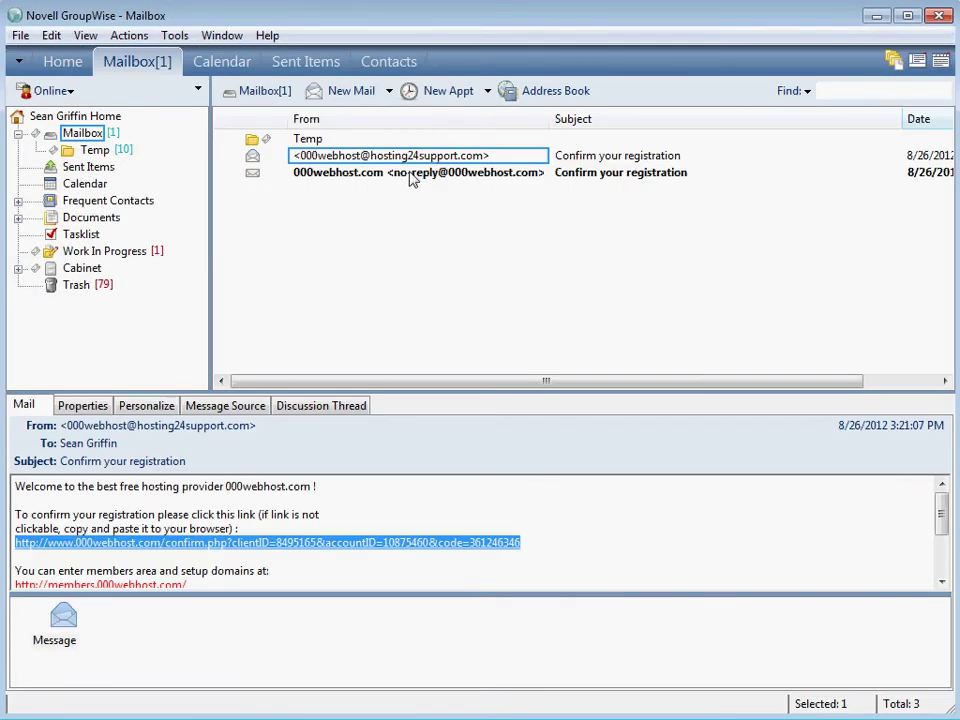
{"action": "scroll", "coordinate": [943, 530], "scroll_direction": "down", "scroll_amount": 1}
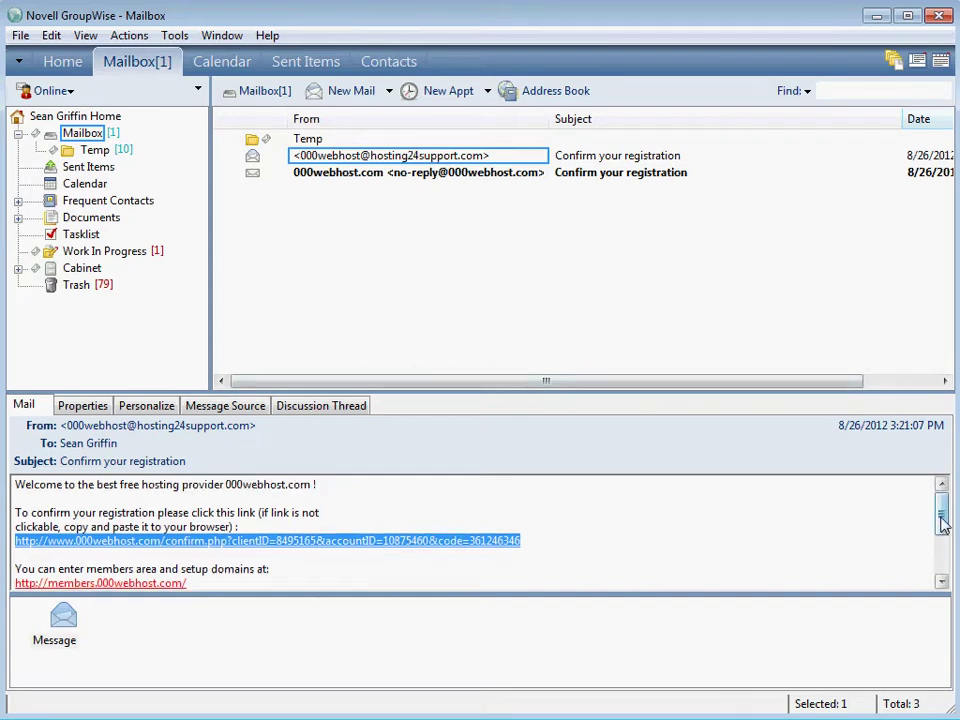
{"action": "left_click_drag", "start_coordinate": [943, 530], "coordinate": [943, 500]}
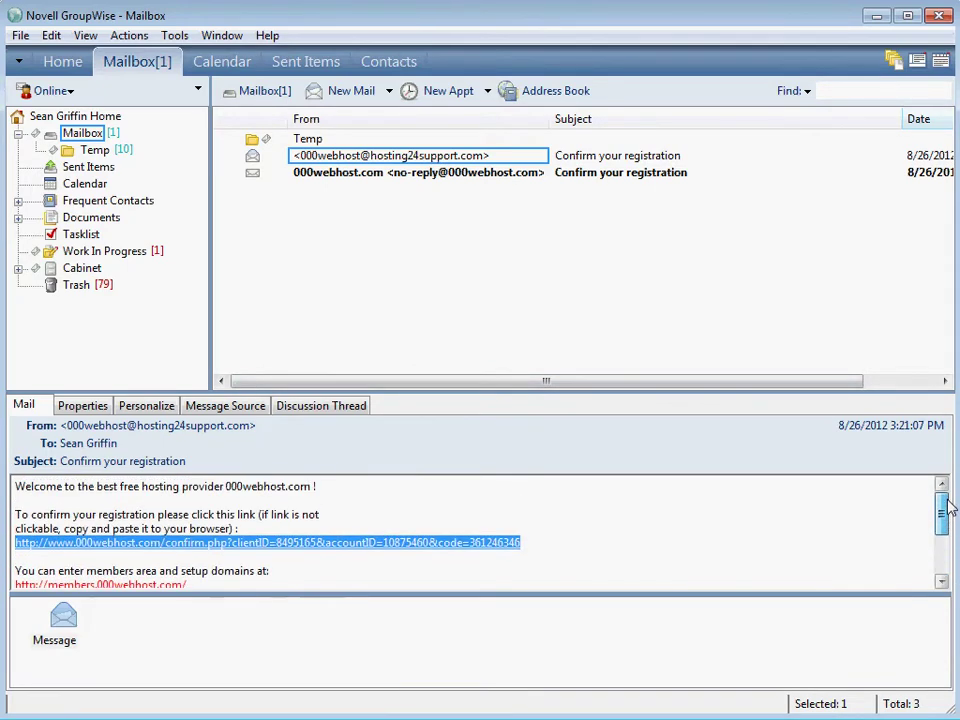
{"action": "left_click", "coordinate": [485, 174]}
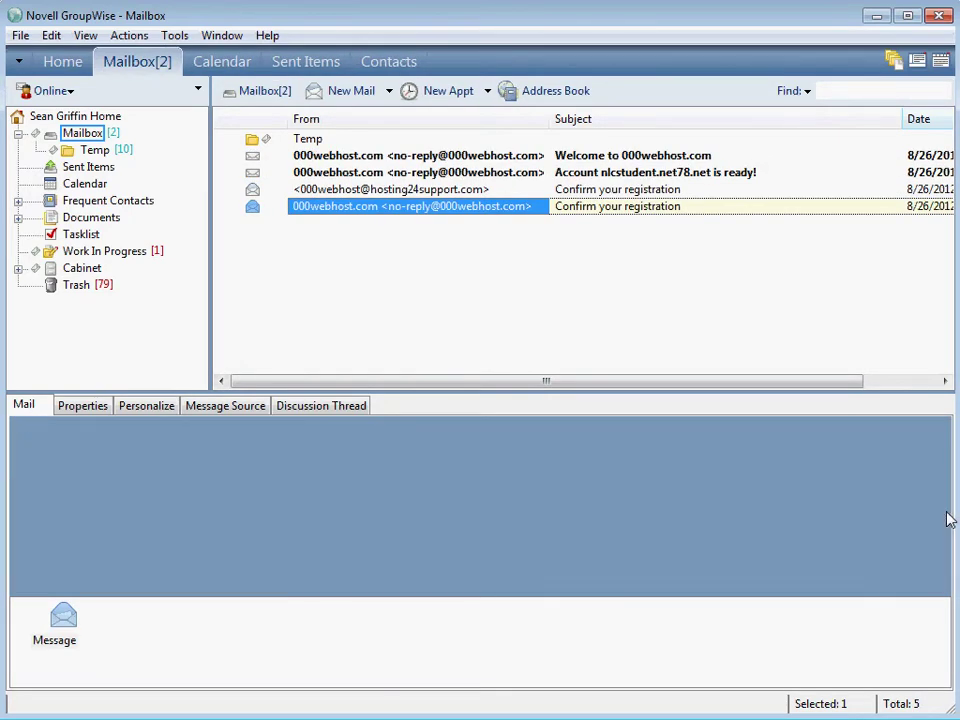
{"action": "left_click_drag", "start_coordinate": [946, 517], "coordinate": [941, 546]}
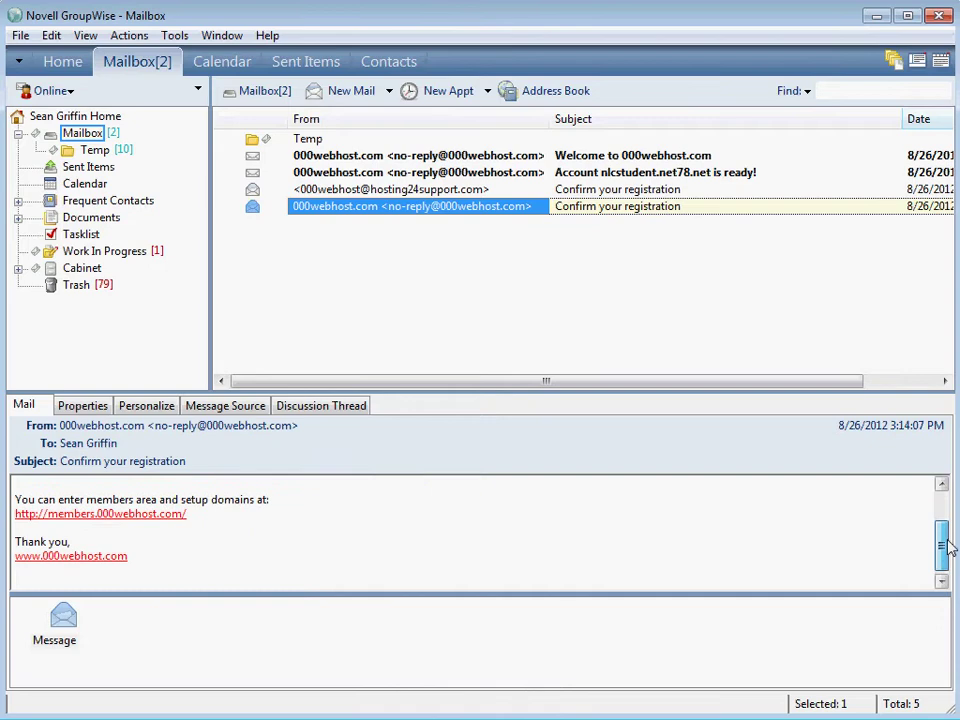
Review the 'Account nlcstudent.net78.net is ready!' domain and username details, then view the Welcome email.
{"action": "left_click", "coordinate": [395, 174]}
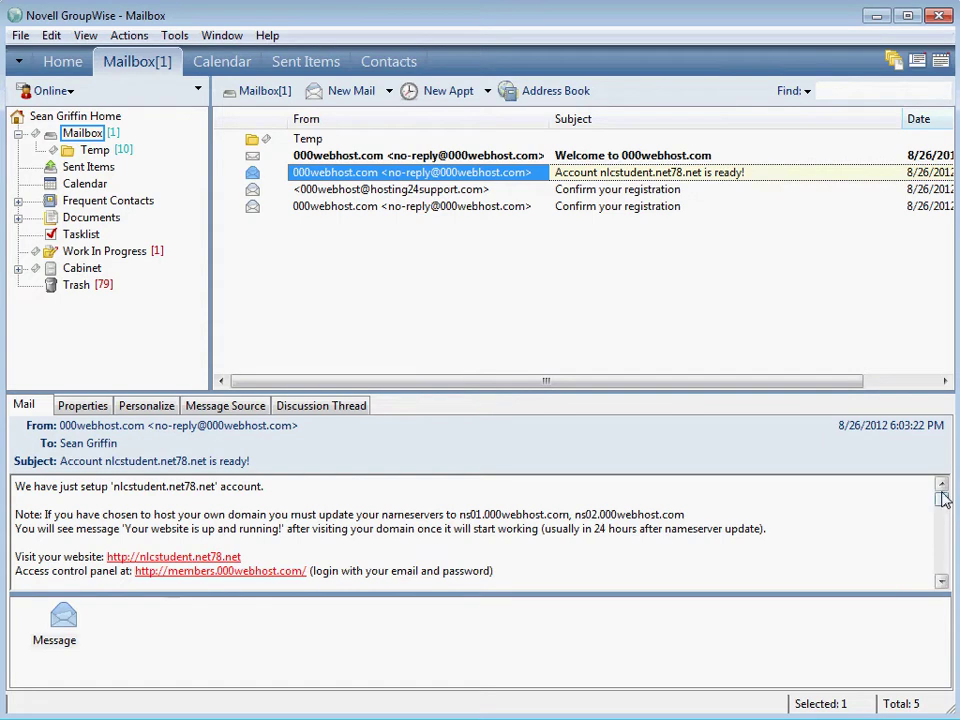
{"action": "left_click_drag", "start_coordinate": [946, 503], "coordinate": [945, 517]}
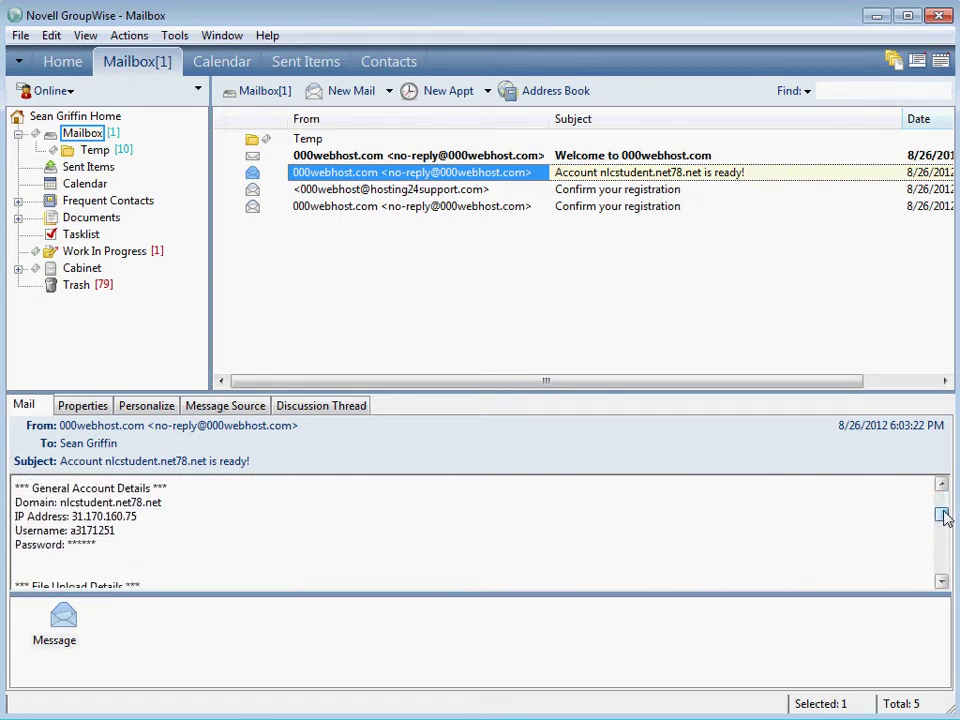
{"action": "left_click_drag", "start_coordinate": [166, 502], "coordinate": [18, 503]}
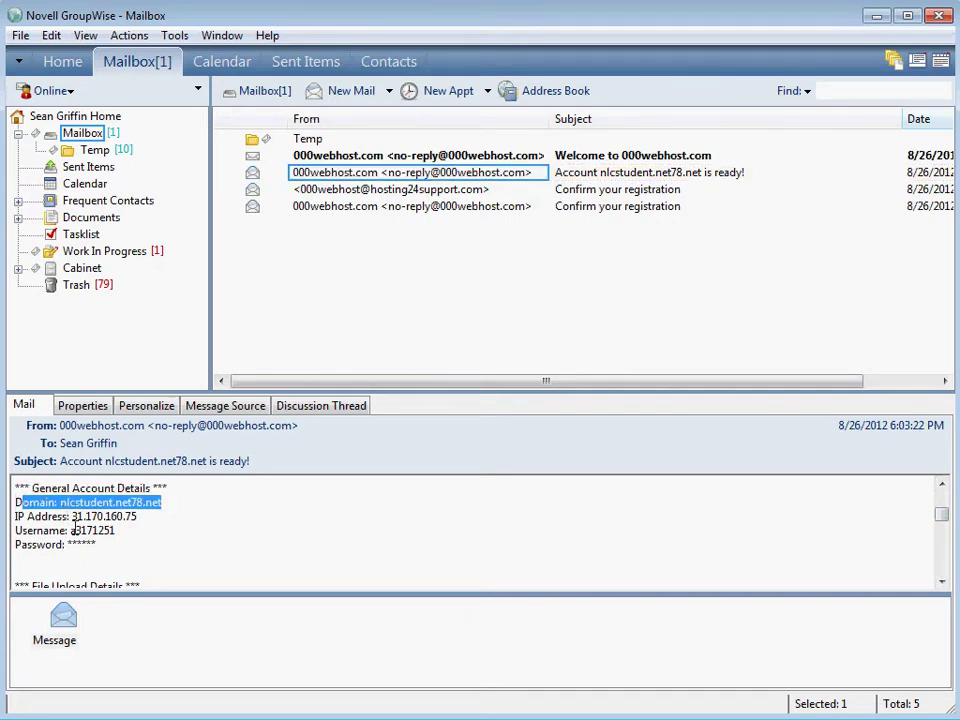
{"action": "left_click_drag", "start_coordinate": [71, 530], "coordinate": [118, 533]}
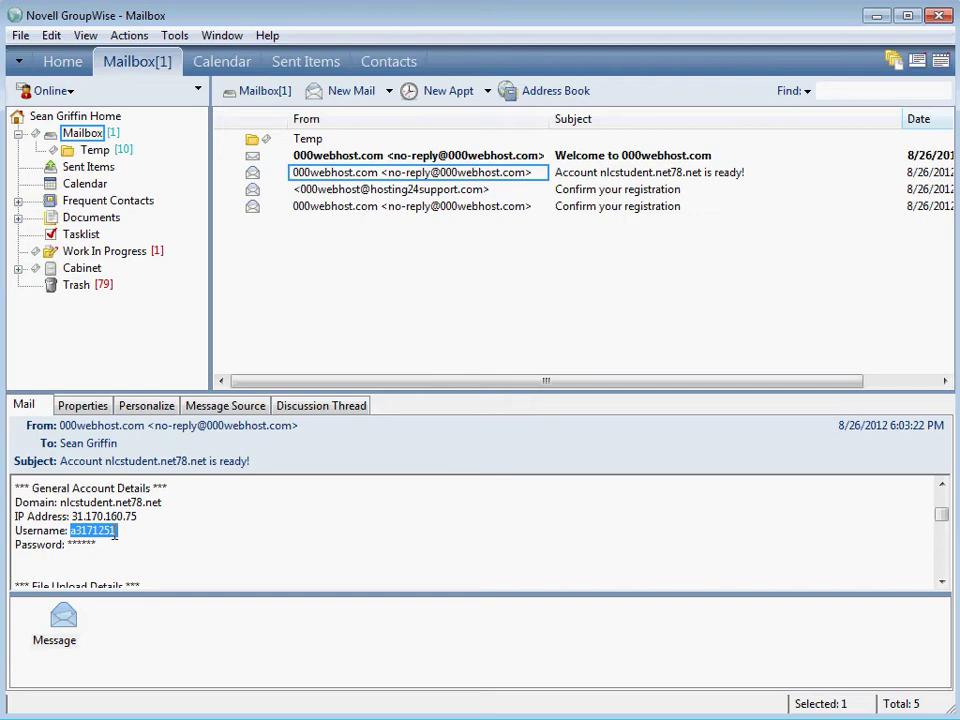
{"action": "scroll", "coordinate": [287, 526], "scroll_direction": "down", "scroll_amount": 2}
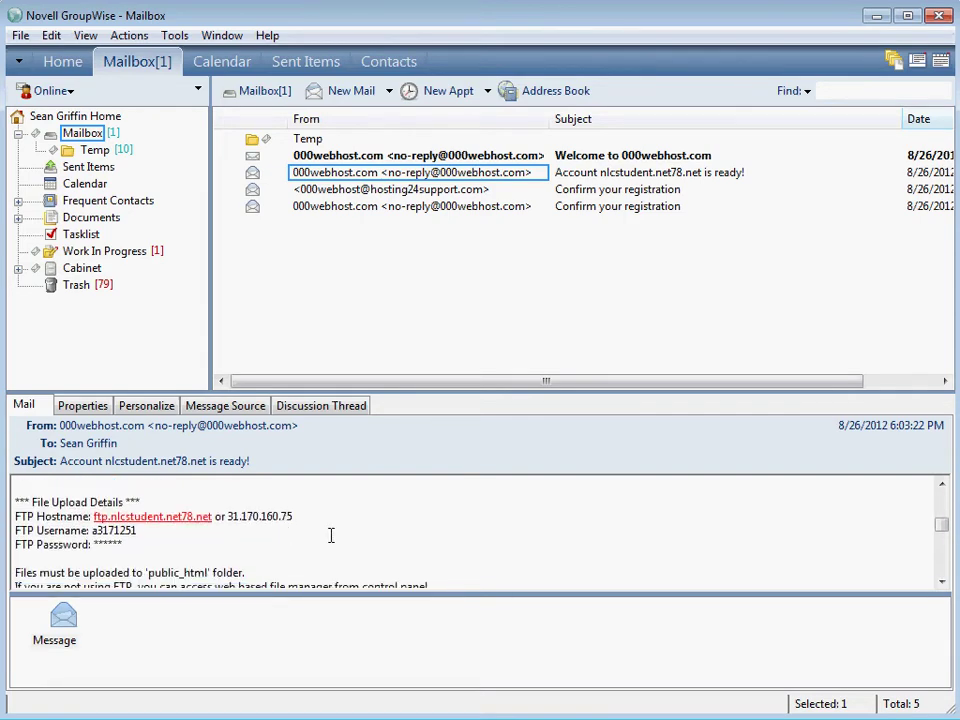
{"action": "scroll", "coordinate": [351, 543], "scroll_direction": "down", "scroll_amount": 3}
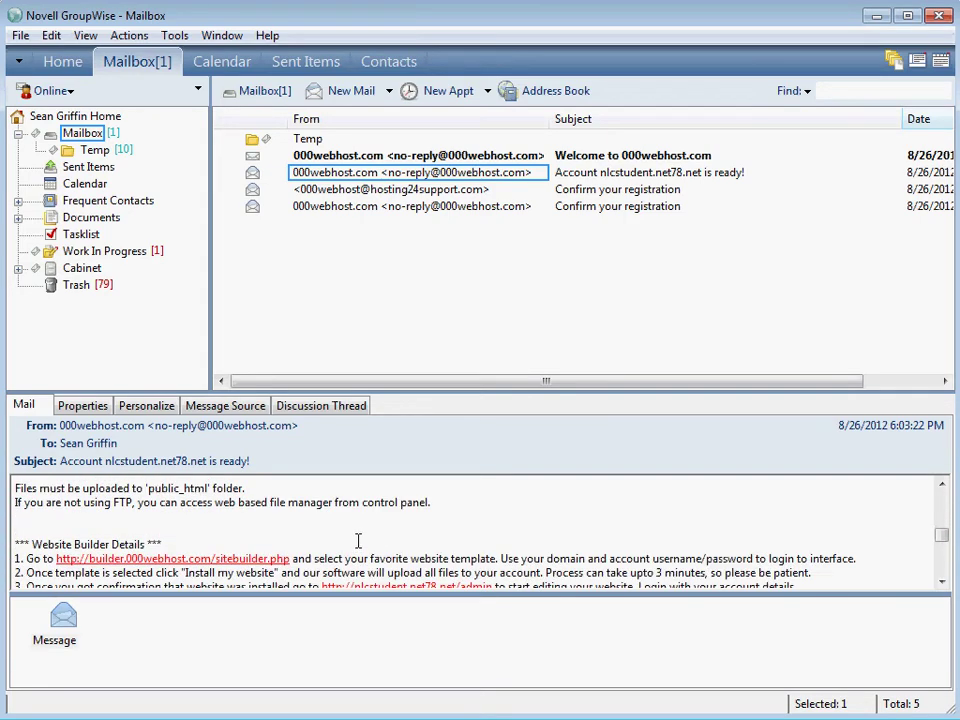
{"action": "scroll", "coordinate": [357, 540], "scroll_direction": "down", "scroll_amount": 2}
{"action": "scroll", "coordinate": [357, 540], "scroll_direction": "up", "scroll_amount": 3}
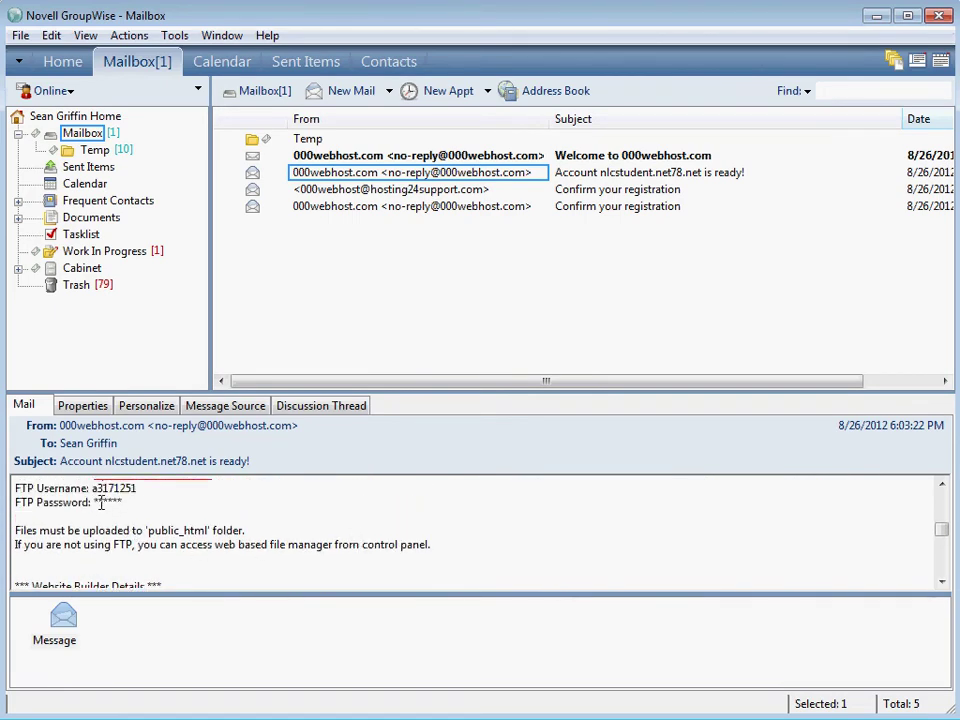
{"action": "scroll", "coordinate": [200, 507], "scroll_direction": "up", "scroll_amount": 6}
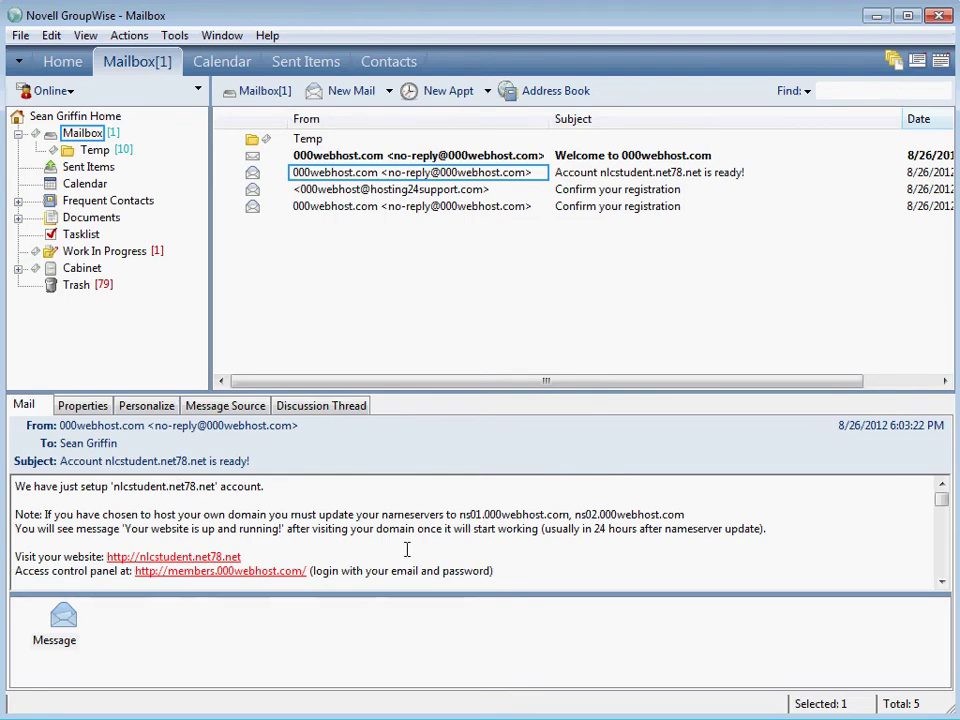
{"action": "left_click", "coordinate": [379, 158]}
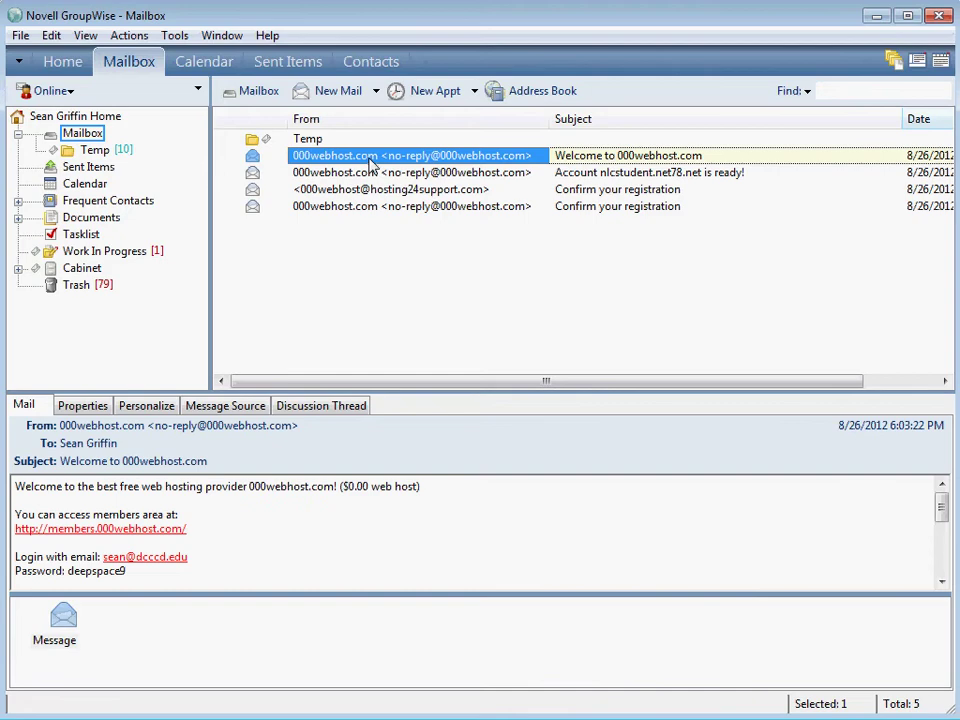
Select the login password in the Welcome to 000webhost.com email, then review the account-ready email's details.
{"action": "double_click", "coordinate": [96, 570]}
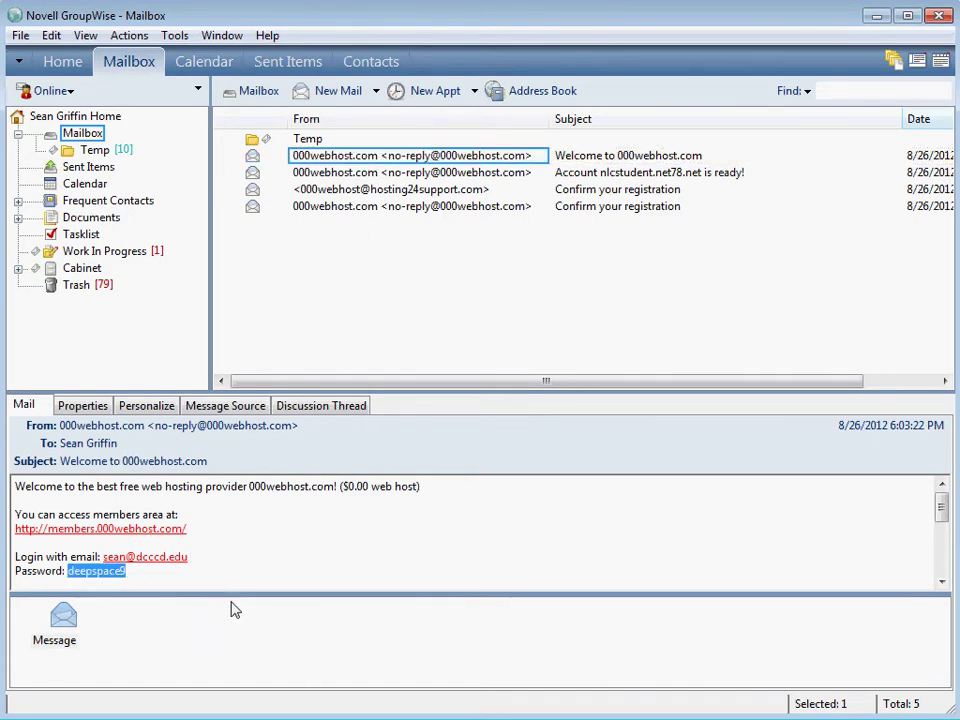
{"action": "scroll", "coordinate": [280, 560], "scroll_direction": "down", "scroll_amount": 5}
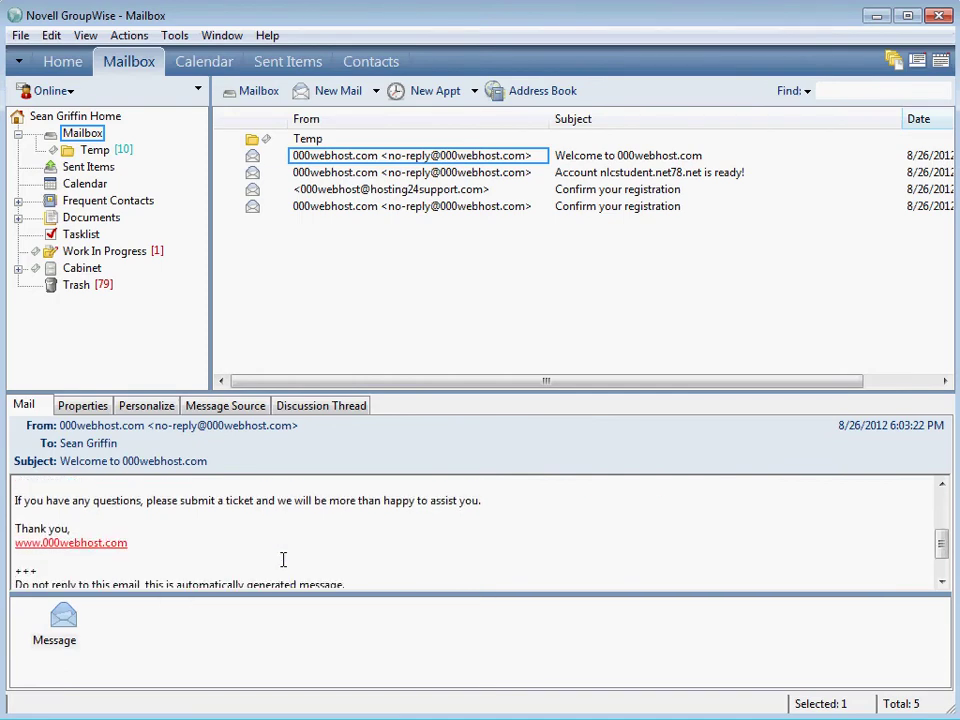
{"action": "left_click", "coordinate": [408, 173]}
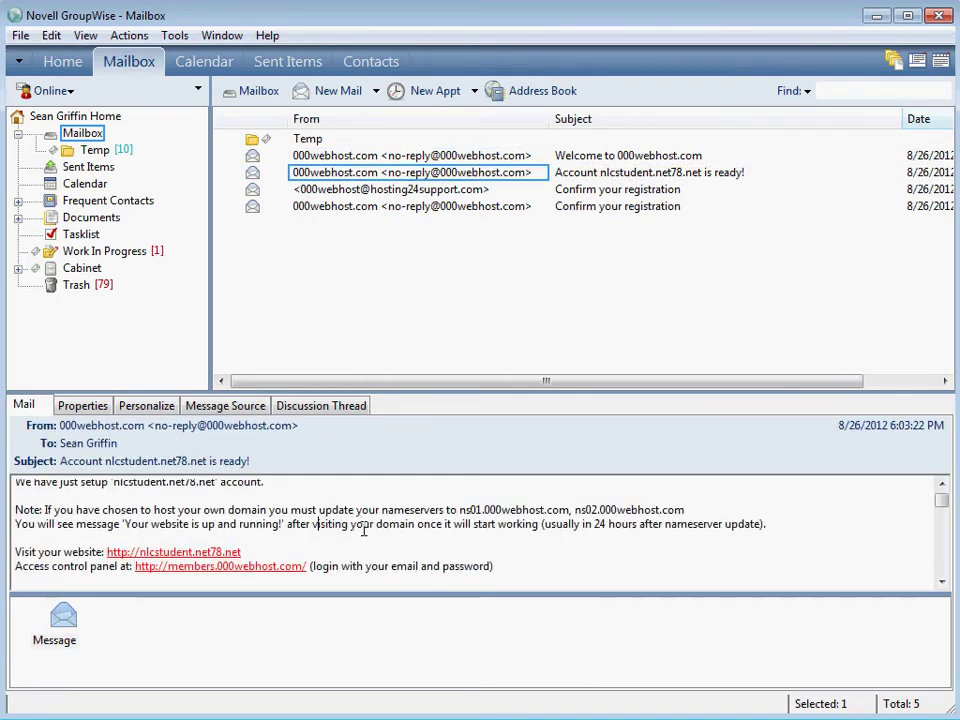
{"action": "scroll", "coordinate": [369, 525], "scroll_direction": "down", "scroll_amount": 3}
{"action": "scroll", "coordinate": [370, 537], "scroll_direction": "down", "scroll_amount": 3}
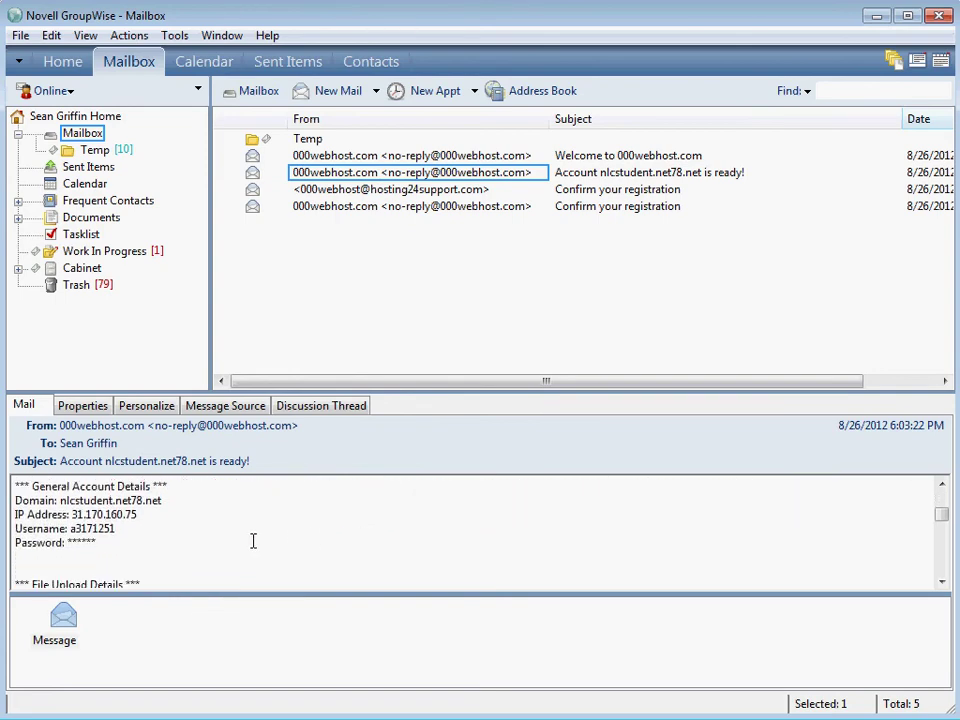
{"action": "scroll", "coordinate": [287, 540], "scroll_direction": "up", "scroll_amount": 5}
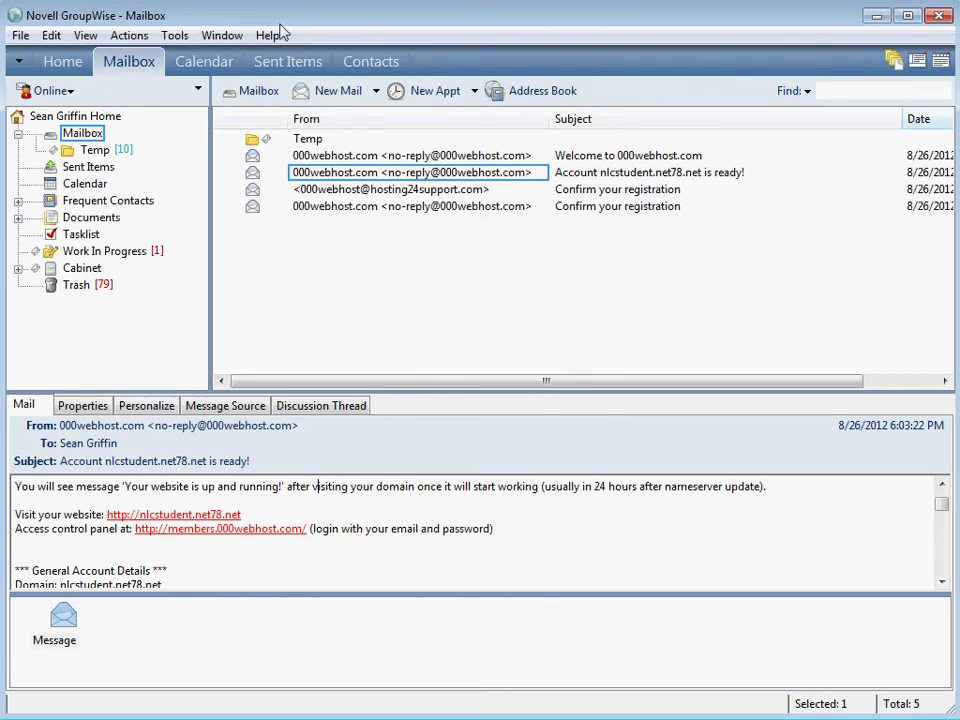
Back in Firefox, log into the net2ftp file manager with the FTP password.
{"action": "key", "text": "alt+Tab"}
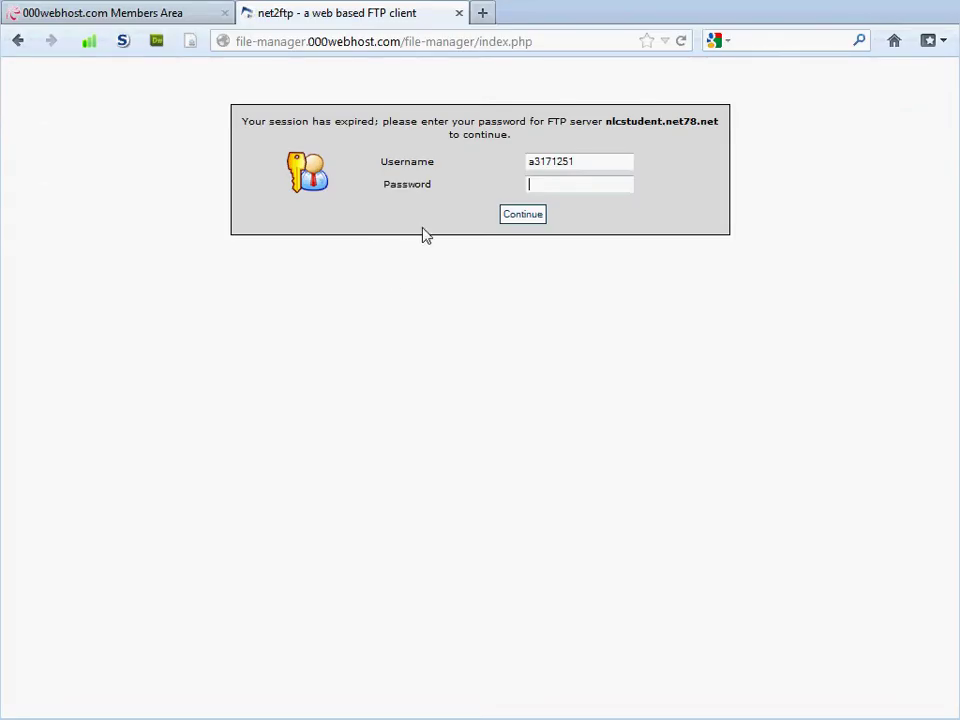
{"action": "type", "text": "•••••••"}
{"action": "key", "text": "Return"}
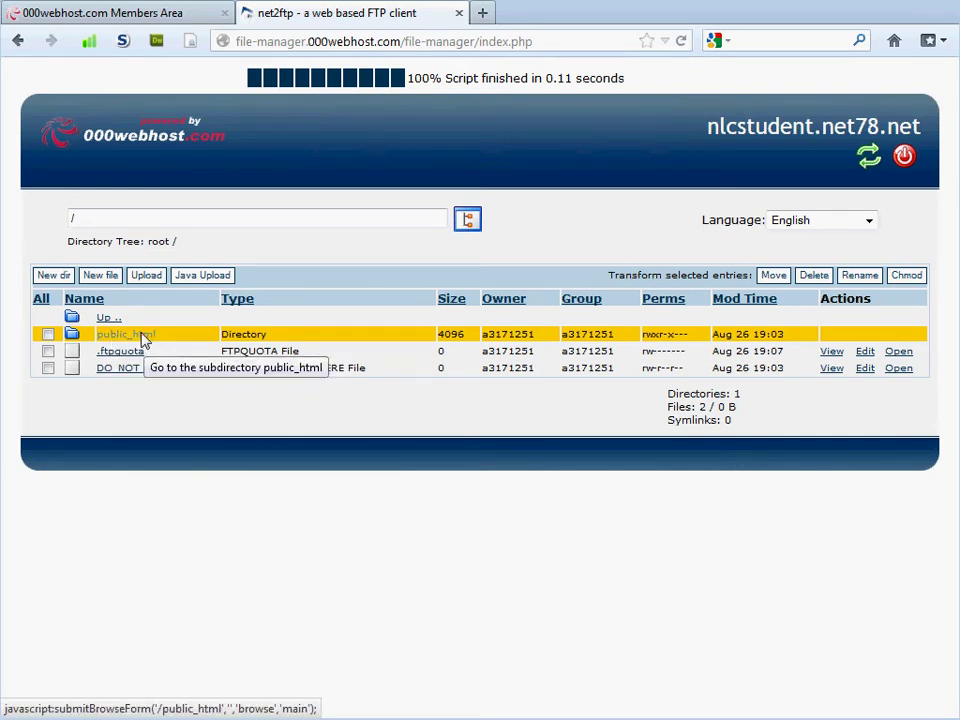
Open public_html in the net2ftp listing to show .htaccess and default.php.
{"action": "left_click", "coordinate": [142, 336]}
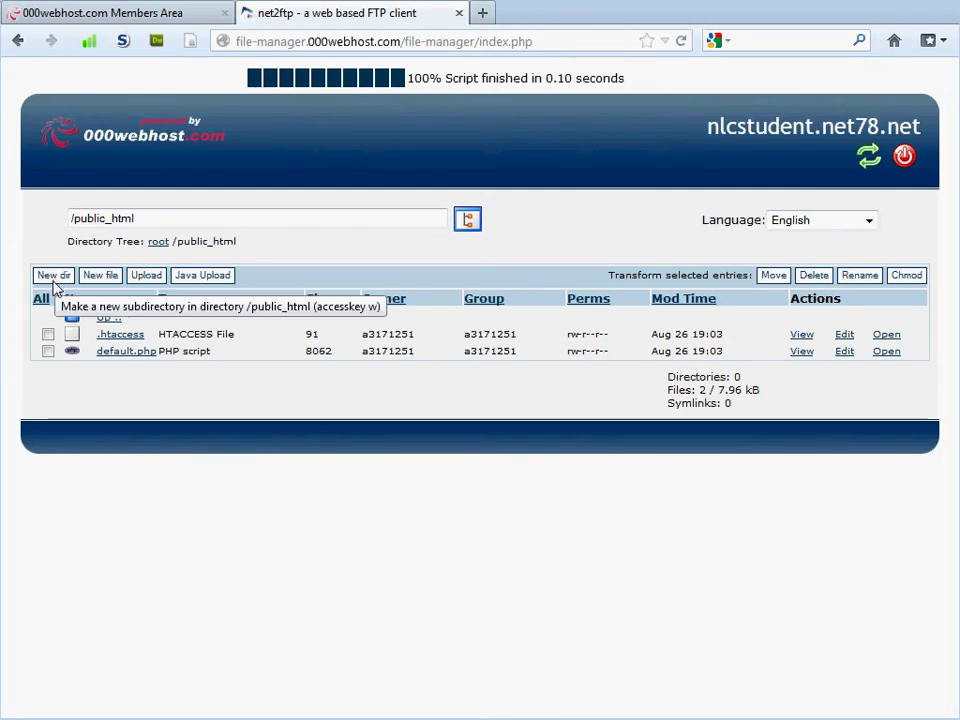
Start a New dir form in public_html and enter week01 and week02 as folder names.
{"action": "left_click", "coordinate": [55, 279]}
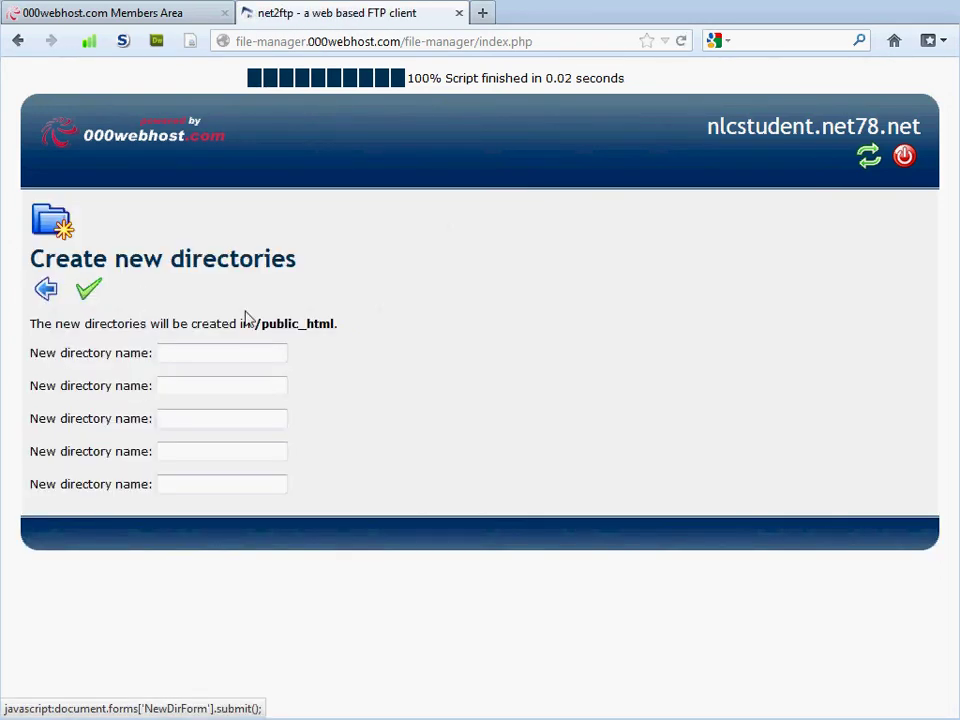
{"action": "left_click", "coordinate": [188, 354]}
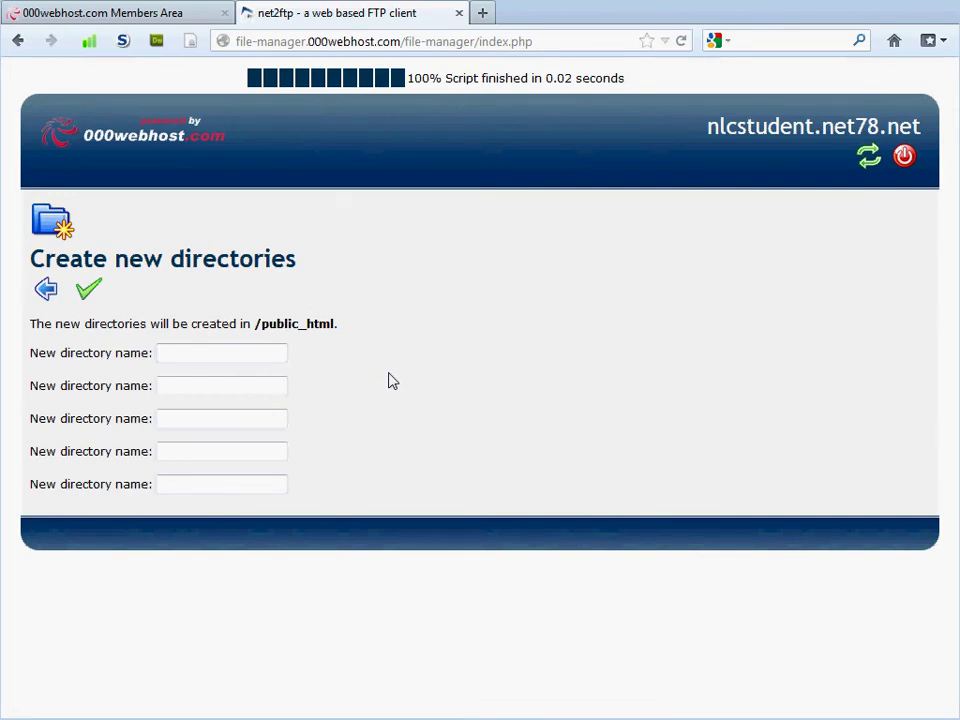
{"action": "type", "text": "week01"}
{"action": "key", "text": "Tab"}
{"action": "type", "text": "wee"}
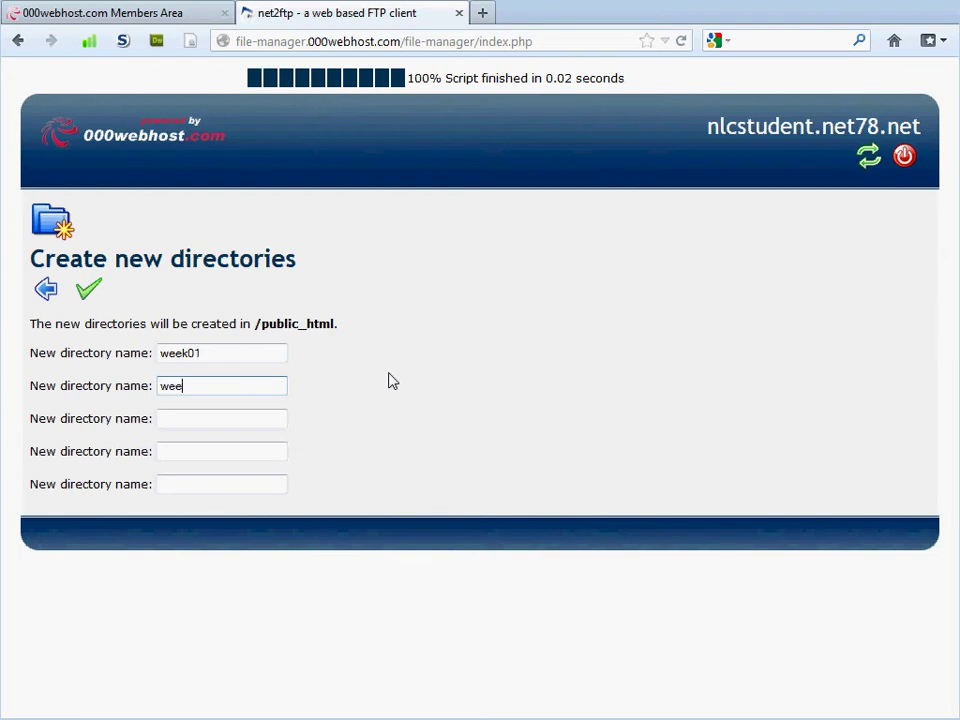
{"action": "type", "text": "k02"}
Fill the remaining name fields with week03, week04 and week05, checking the /public_html destination.
{"action": "key", "text": "Tab"}
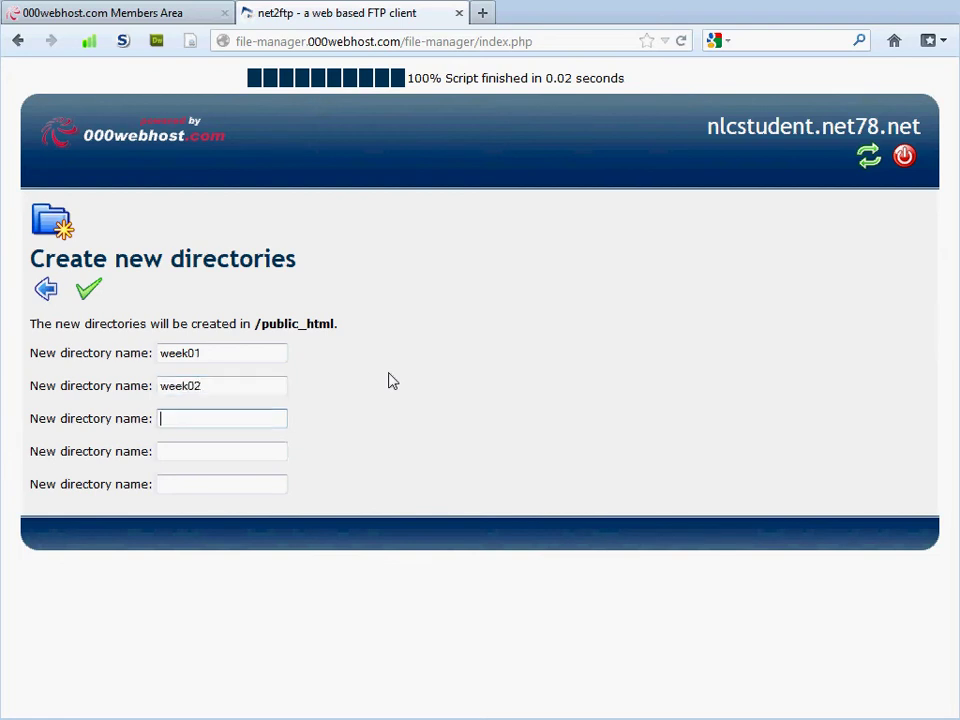
{"action": "type", "text": "2"}
{"action": "key", "text": "BackSpace"}
{"action": "type", "text": "week03"}
{"action": "key", "text": "Tab"}
{"action": "type", "text": "week"}
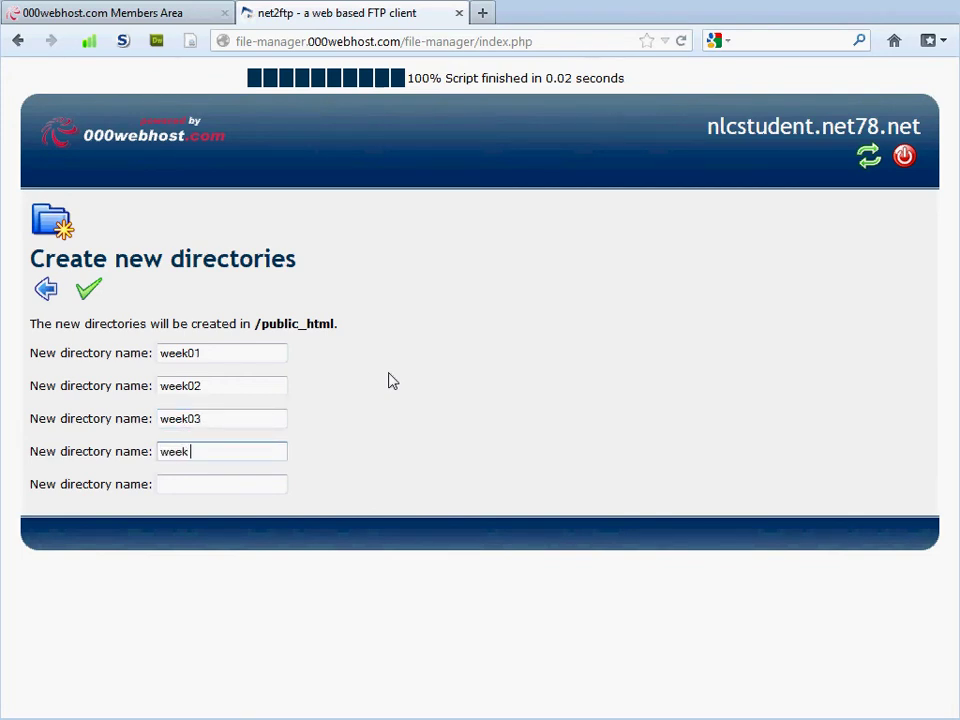
{"action": "type", "text": "04"}
{"action": "key", "text": "Tab"}
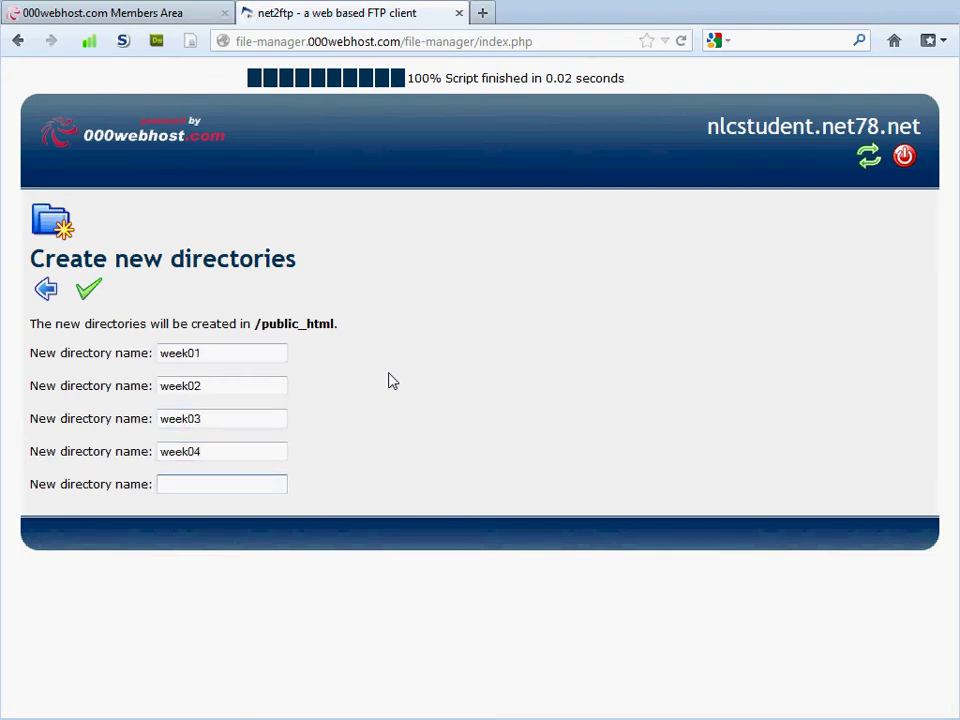
{"action": "type", "text": "week05"}
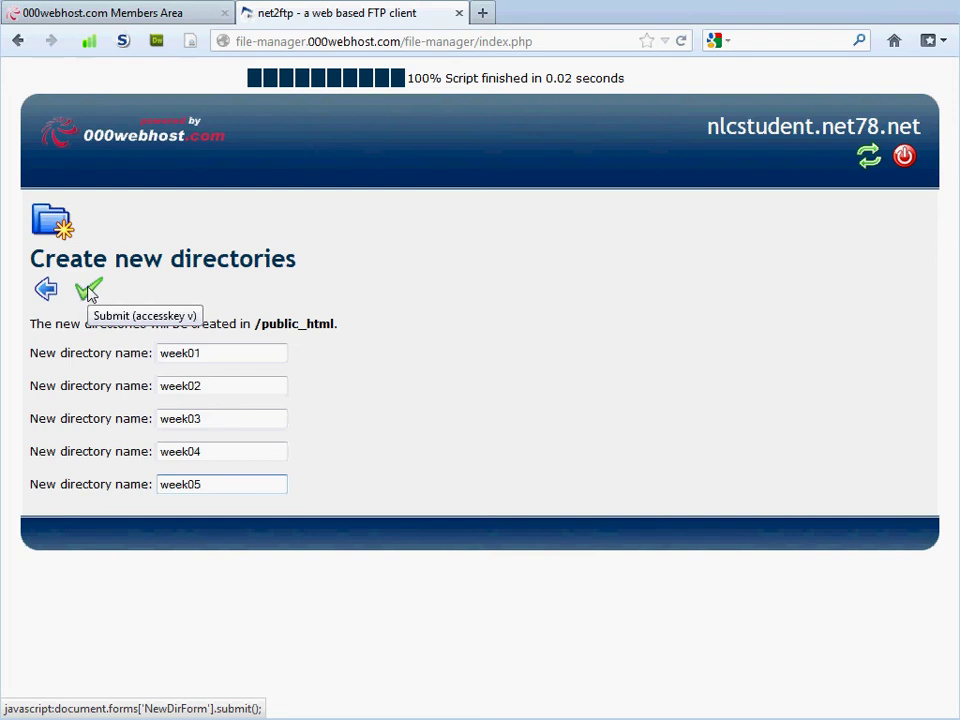
{"action": "left_click_drag", "start_coordinate": [253, 324], "coordinate": [342, 330]}
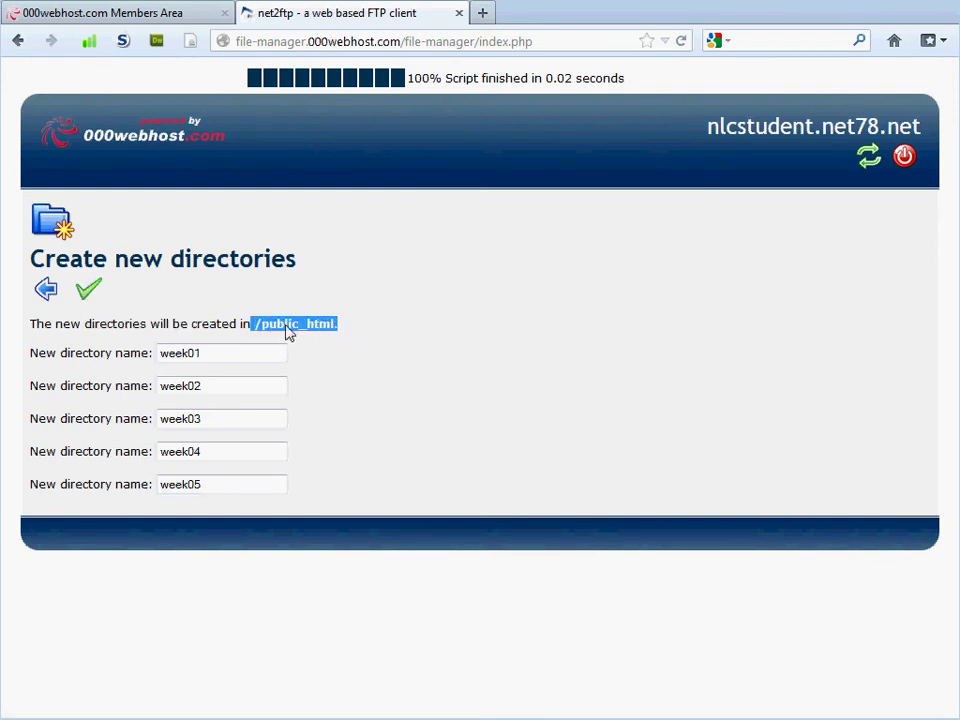
Submit the form to create week01–week05, then return to the public_html listing showing them.
{"action": "left_click", "coordinate": [90, 296]}
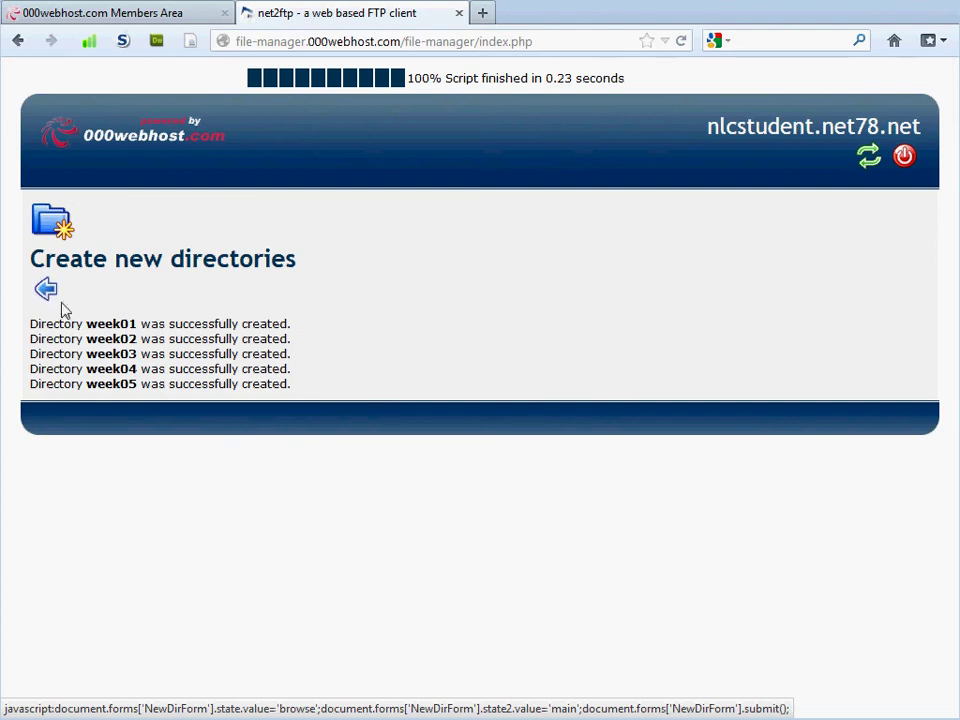
{"action": "left_click", "coordinate": [44, 300]}
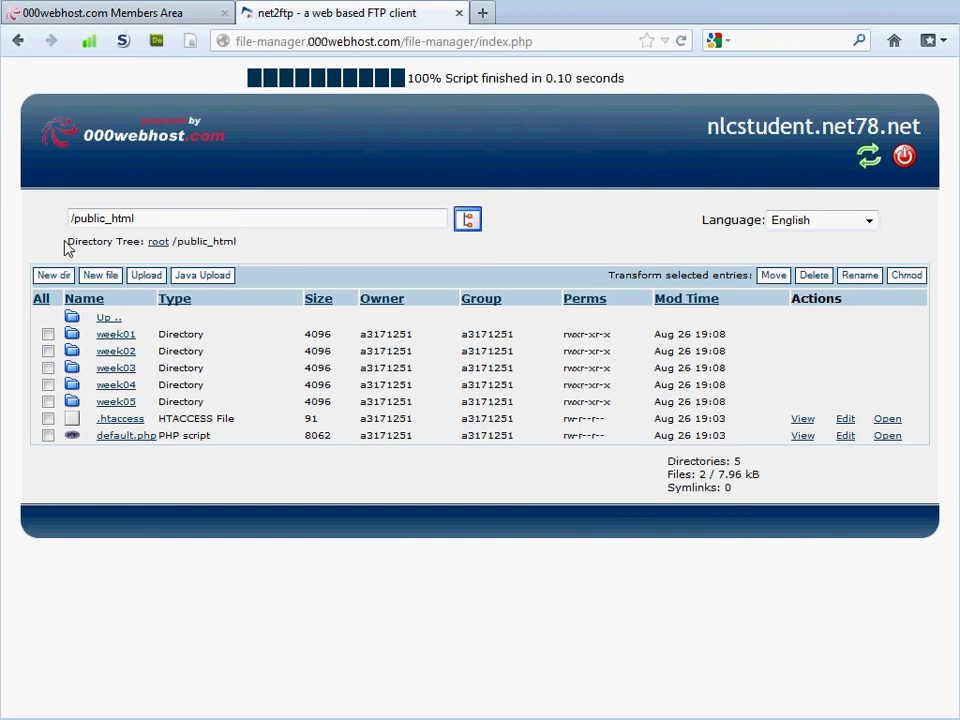
{"action": "left_click_drag", "start_coordinate": [69, 243], "coordinate": [240, 248]}
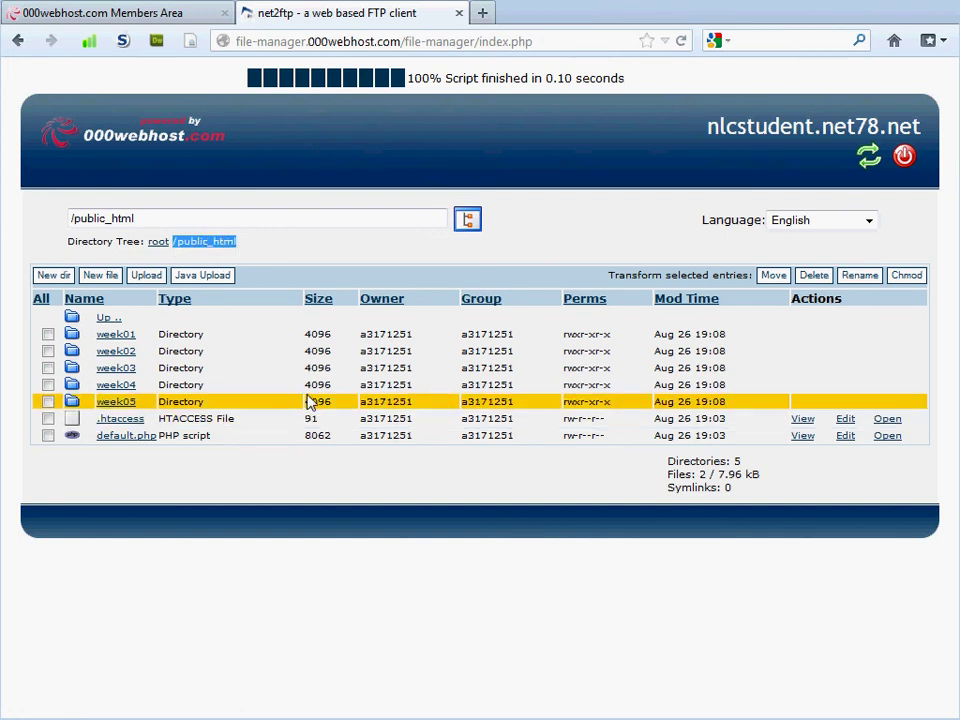